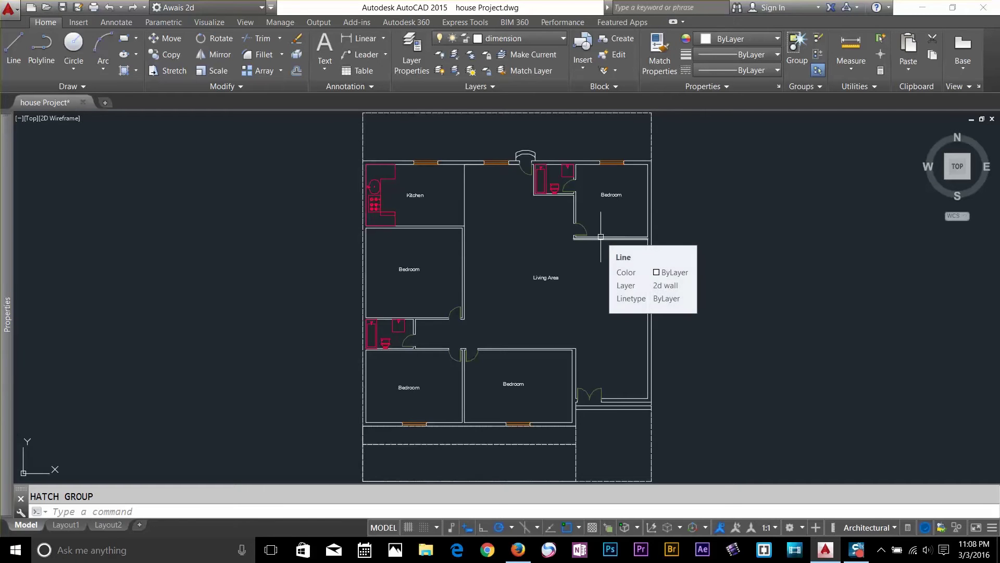
Zoom to extents (Z, E) so the entire house floor plan fits on screen
type("z")
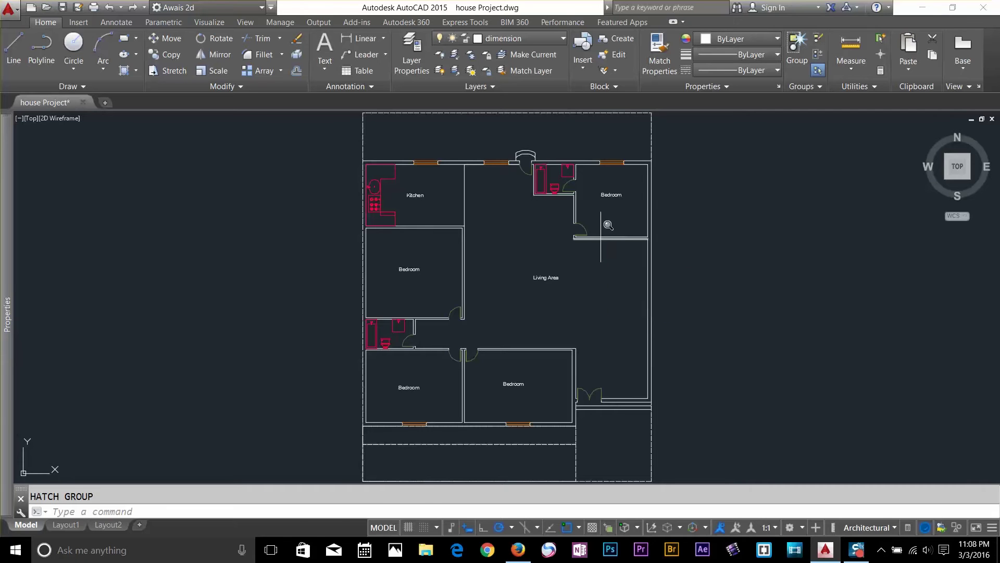
key("Return")
type("e")
key("Return")
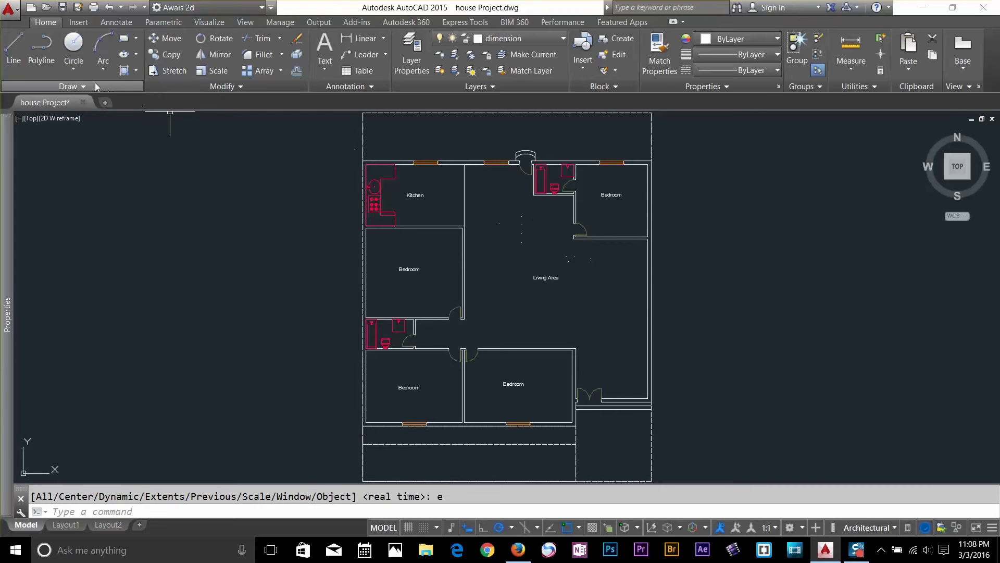
left_click(124, 71)
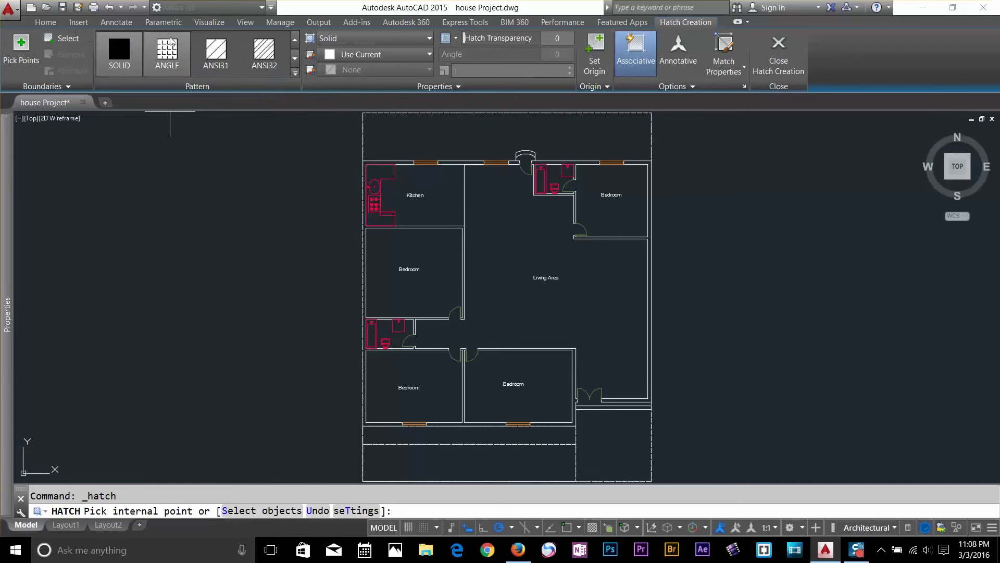
left_click(296, 74)
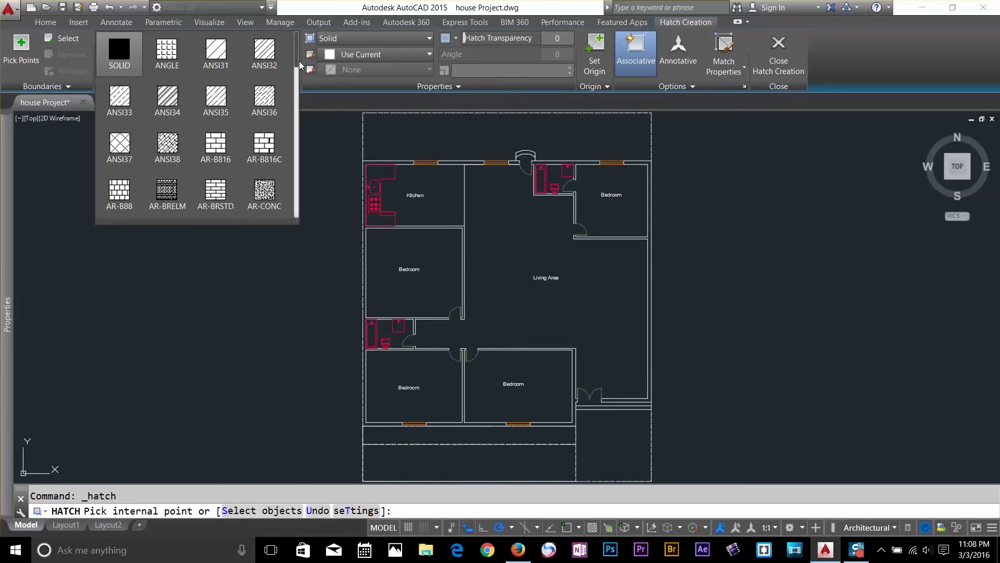
scroll(291, 134, "down", 8)
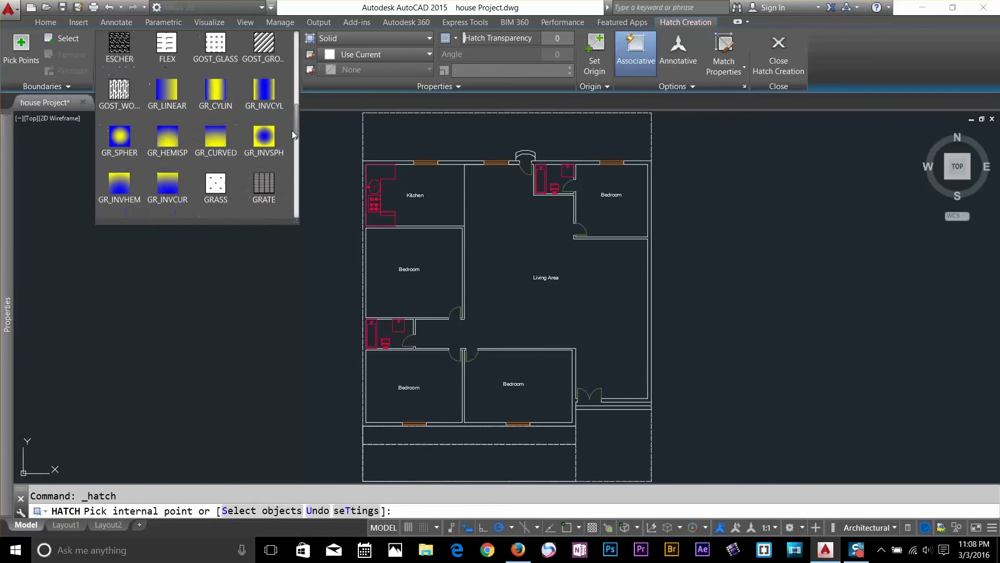
mouse_move(292, 137)
left_mouse_down()
mouse_move(290, 206)
mouse_move(306, 65)
left_mouse_up()
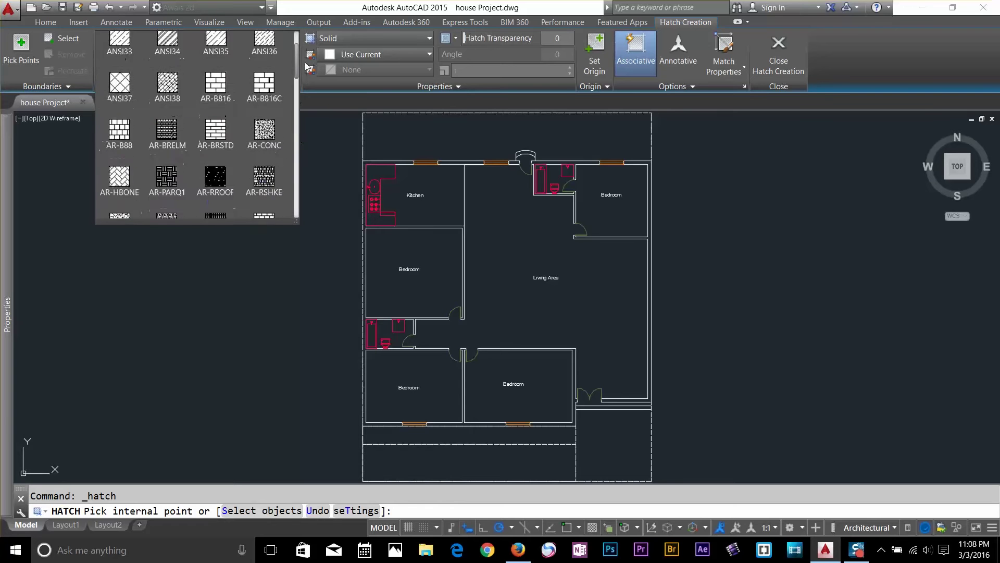
left_click(314, 90)
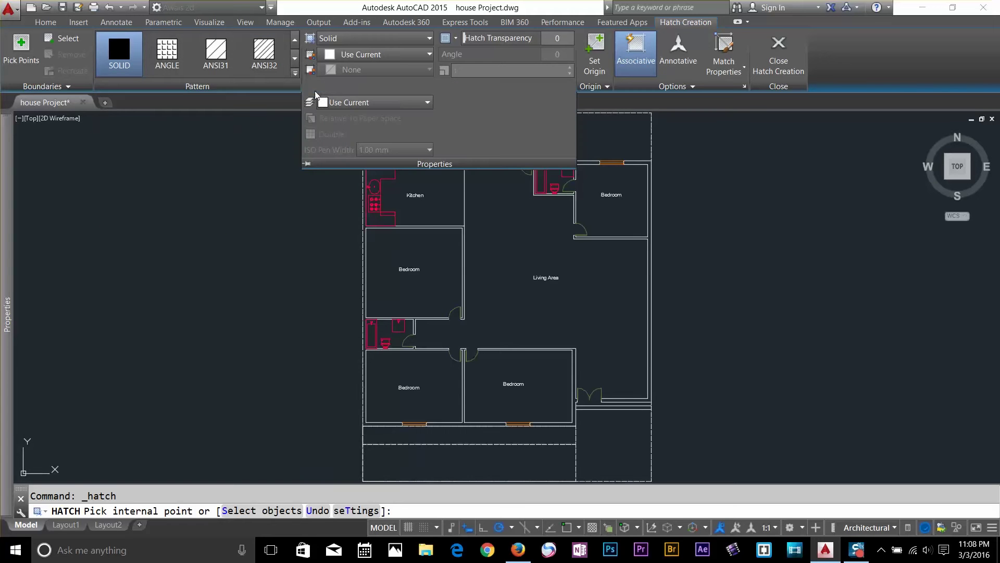
left_click(378, 38)
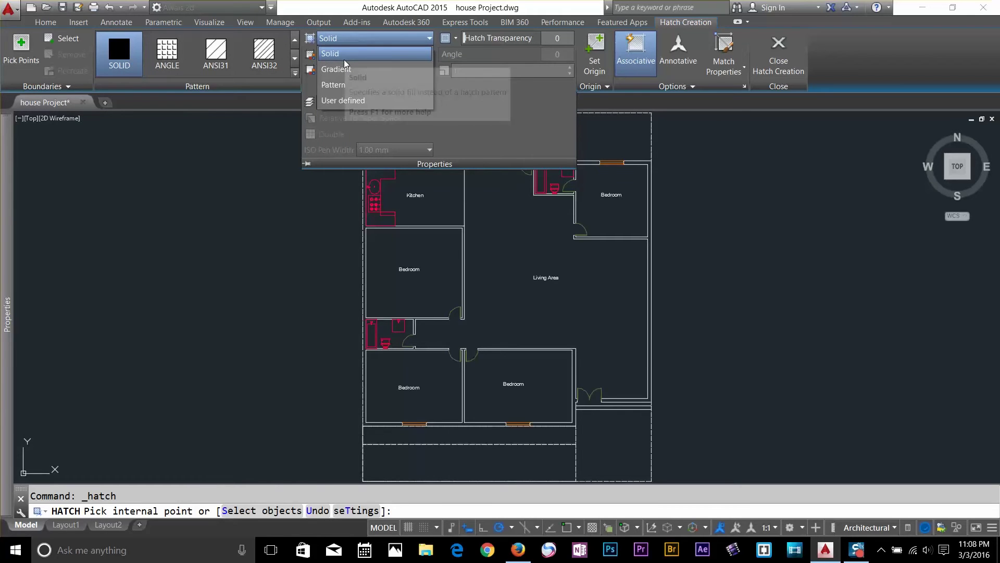
left_click(483, 120)
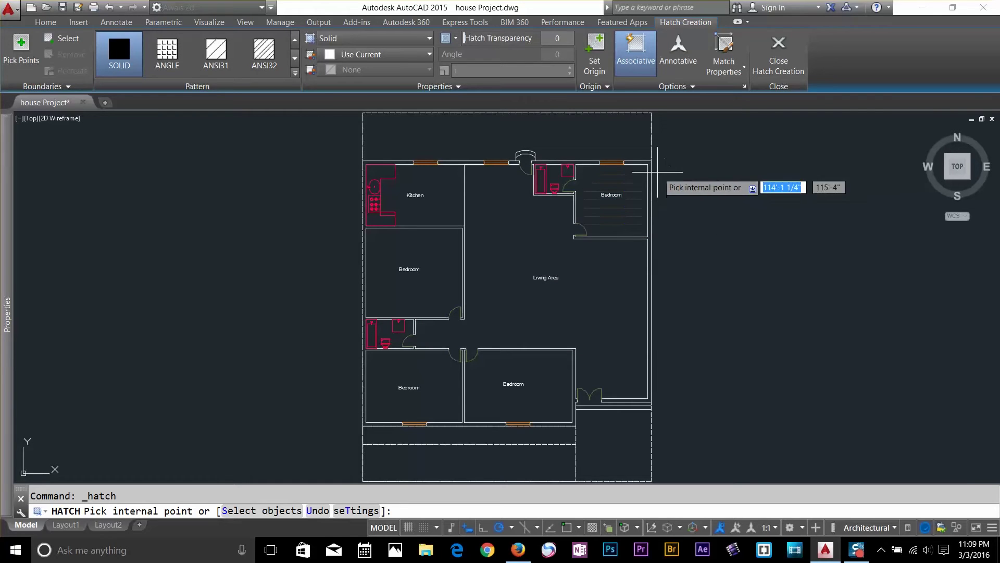
Solid-fill the left, top, top-right Bedroom, Living Area and lower-right Bedroom walls
scroll(651, 239, "up", 10)
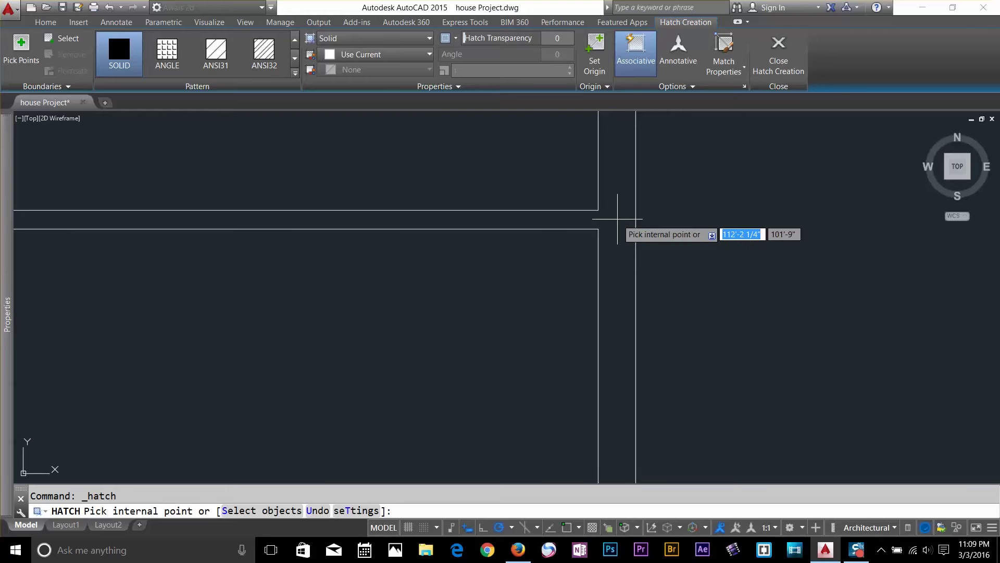
scroll(617, 219, "down", 4)
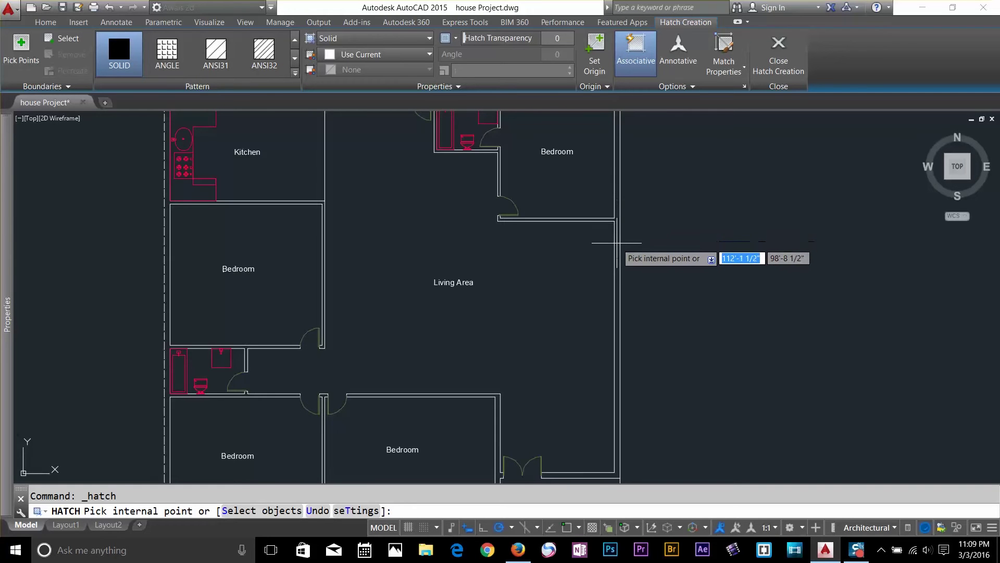
scroll(616, 244, "down", 2)
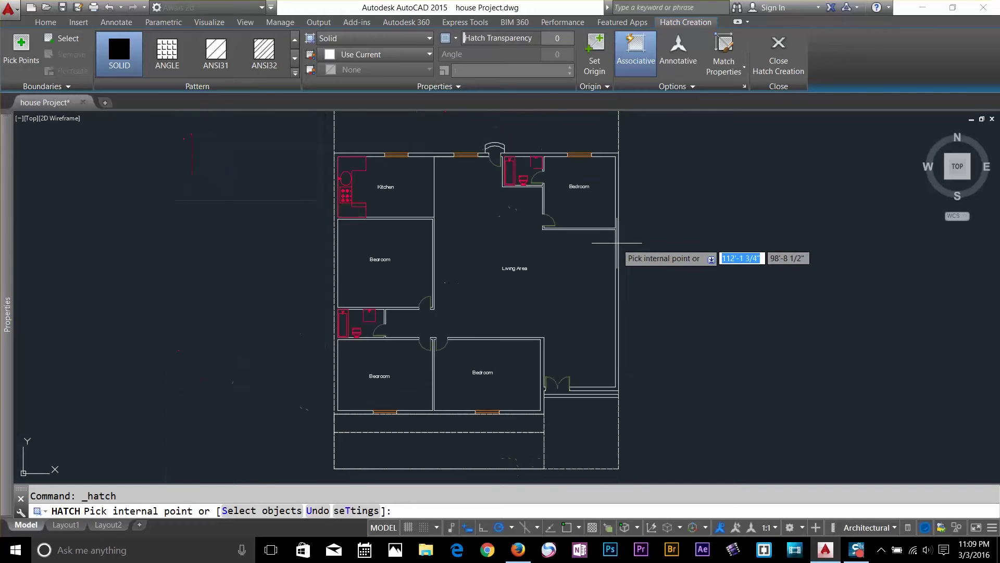
left_click(334, 160)
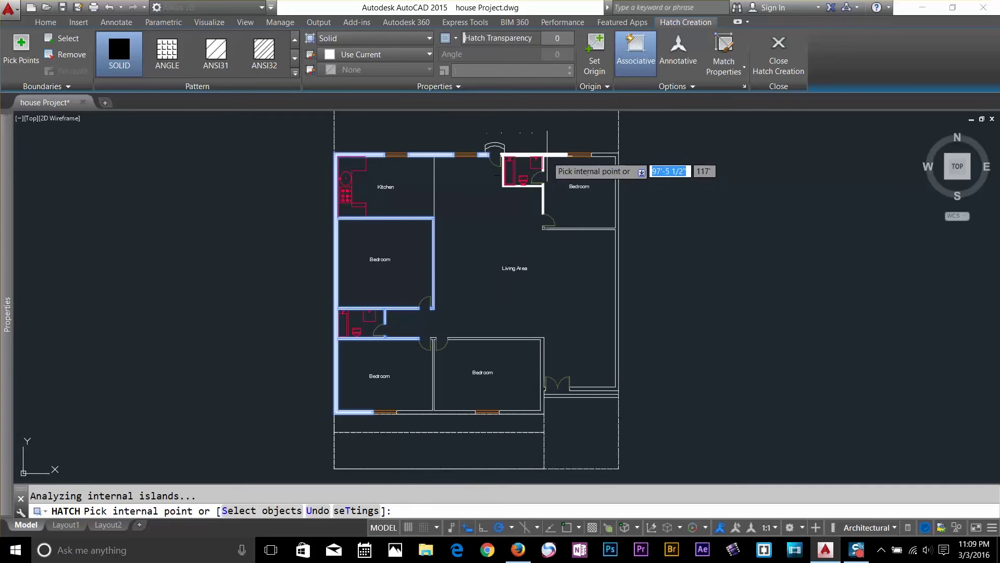
left_click(553, 156)
left_click(609, 157)
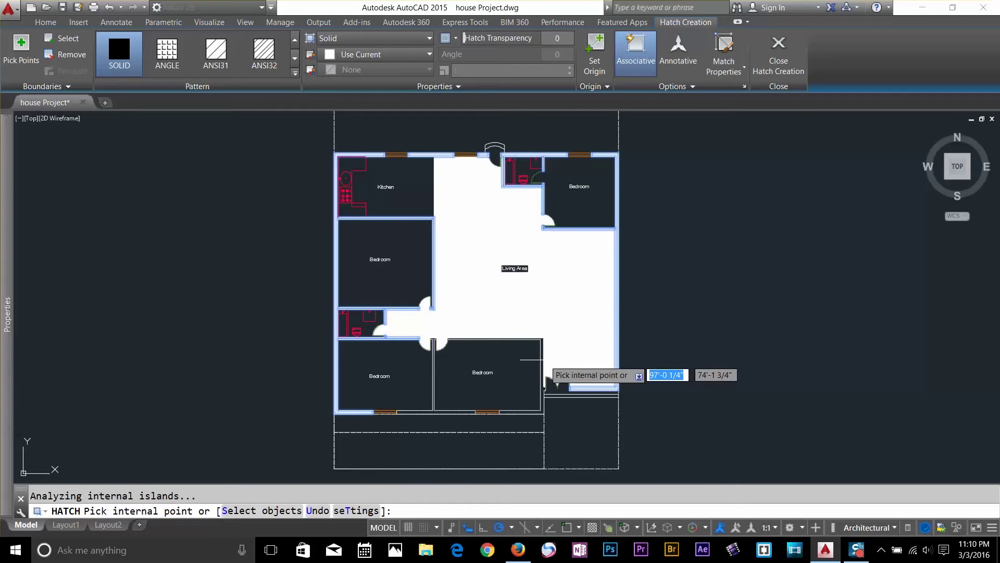
left_click(546, 362)
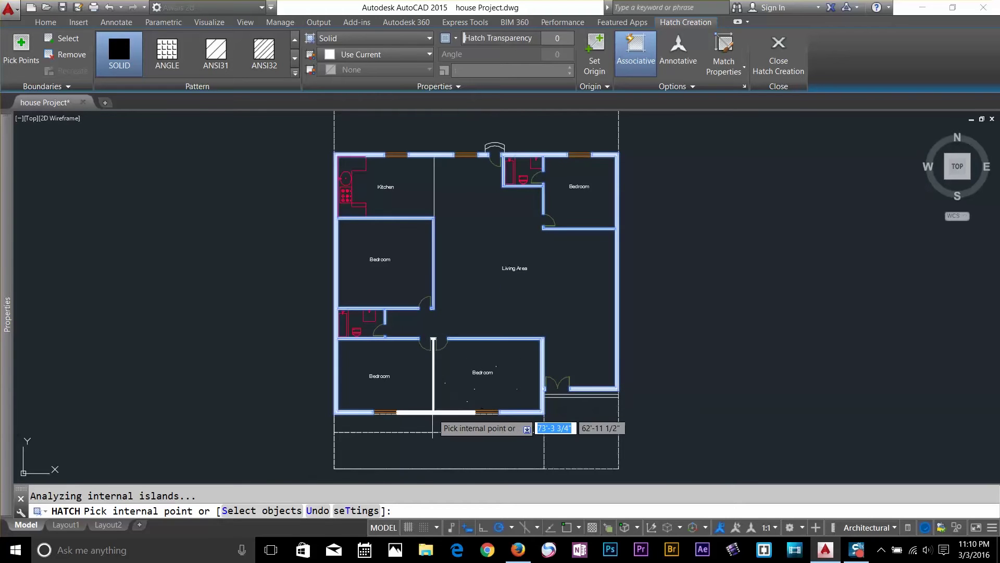
left_click(446, 400)
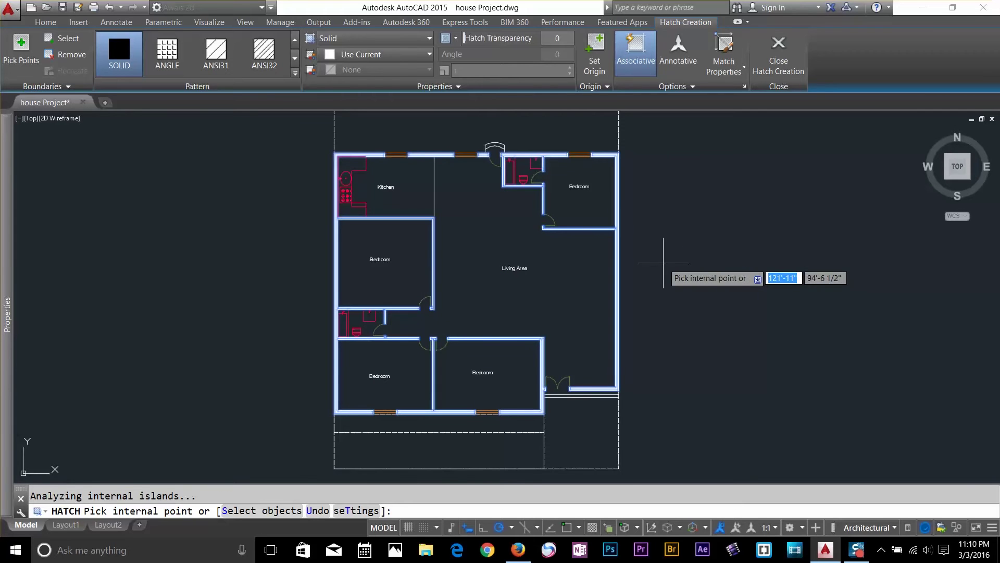
key("Return")
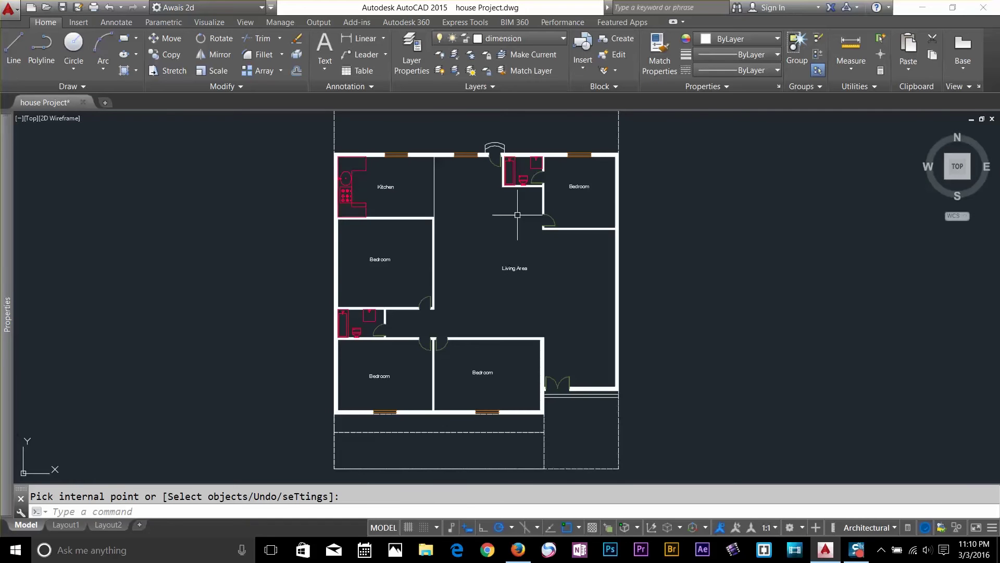
Hatch the dashed strip above the house with the AR-B816 brick pattern
middle_click_drag(516, 214, 511, 279)
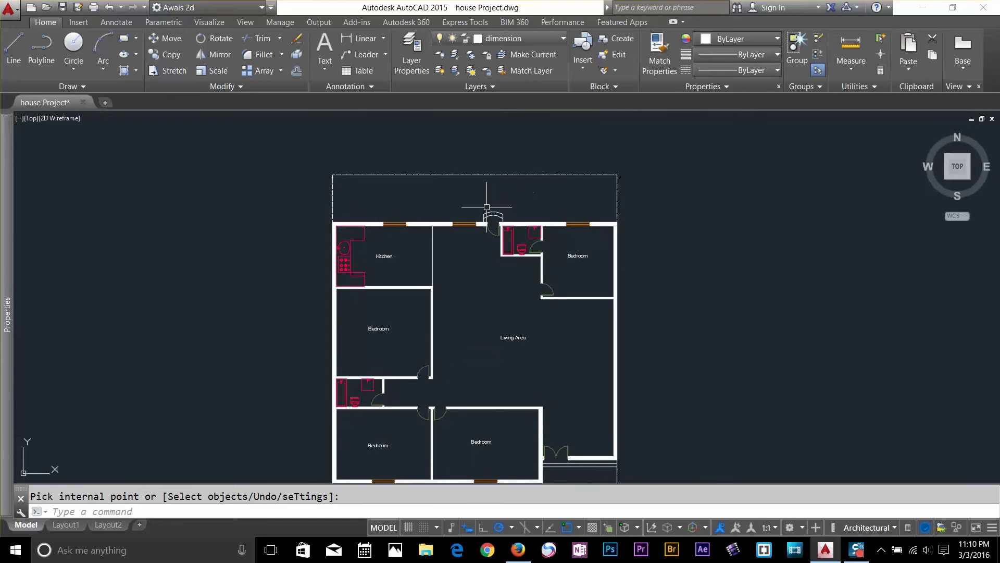
scroll(482, 173, "up", 2)
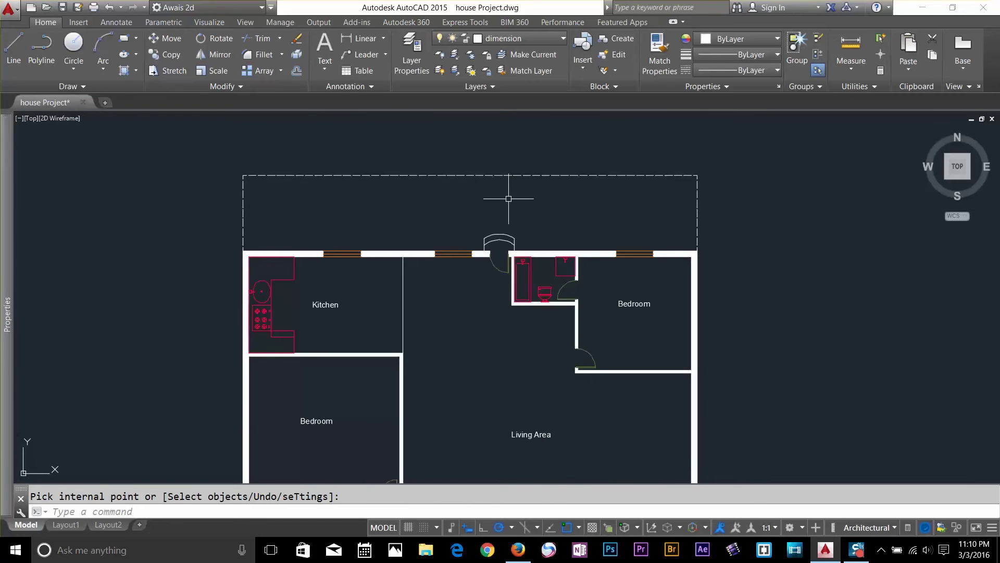
left_click(124, 69)
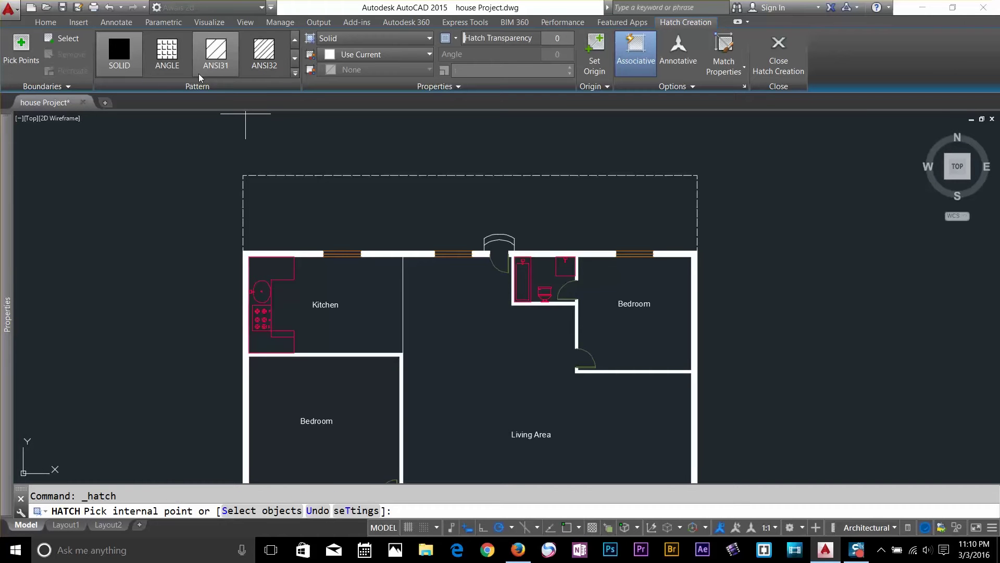
left_click(295, 73)
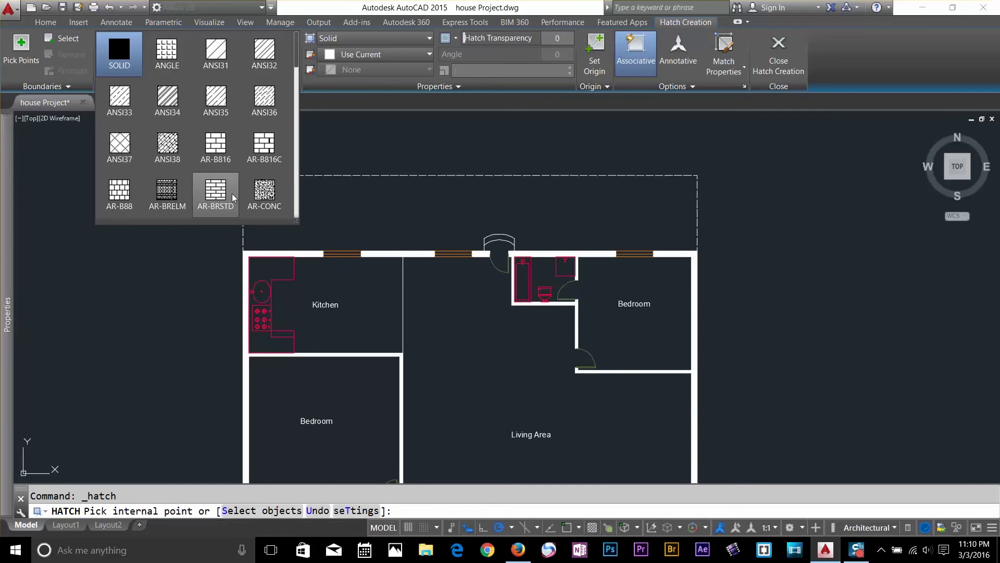
left_click(219, 145)
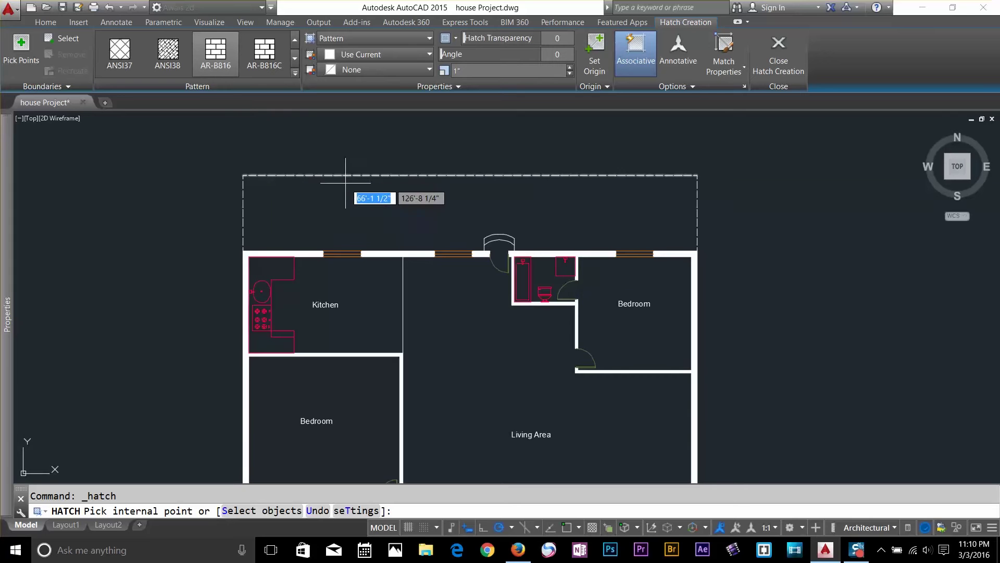
left_click(354, 201)
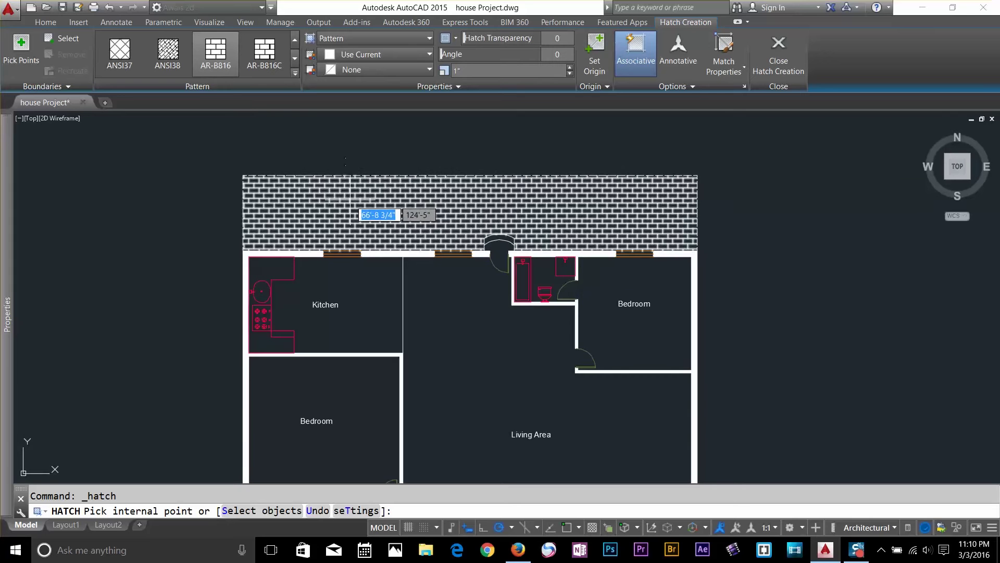
left_click(396, 211)
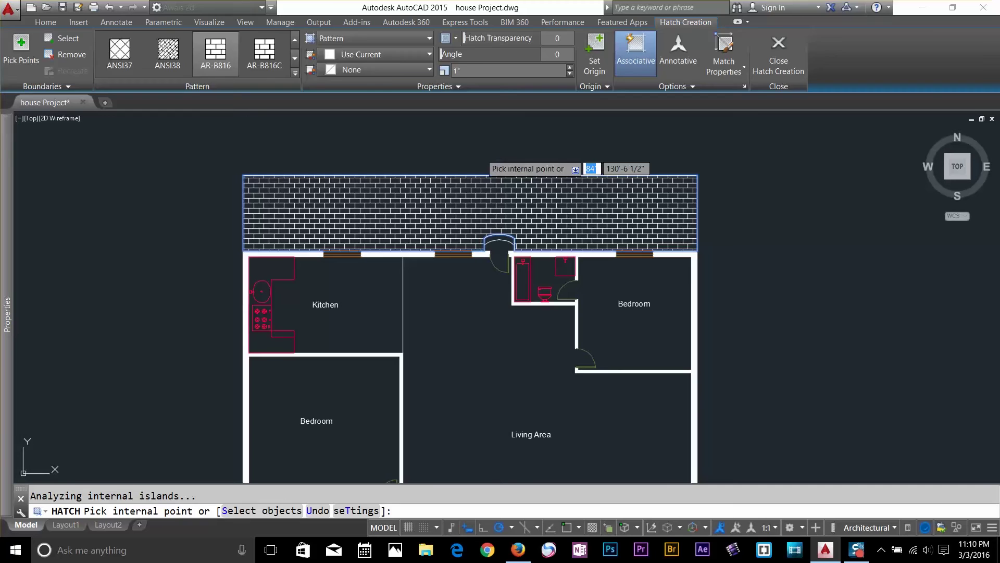
key("Return")
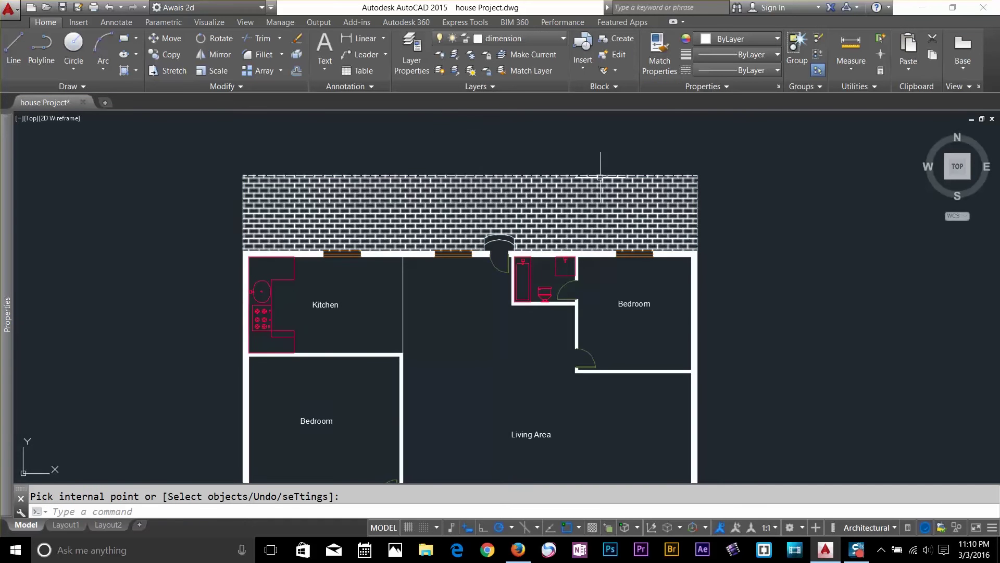
left_click(412, 200)
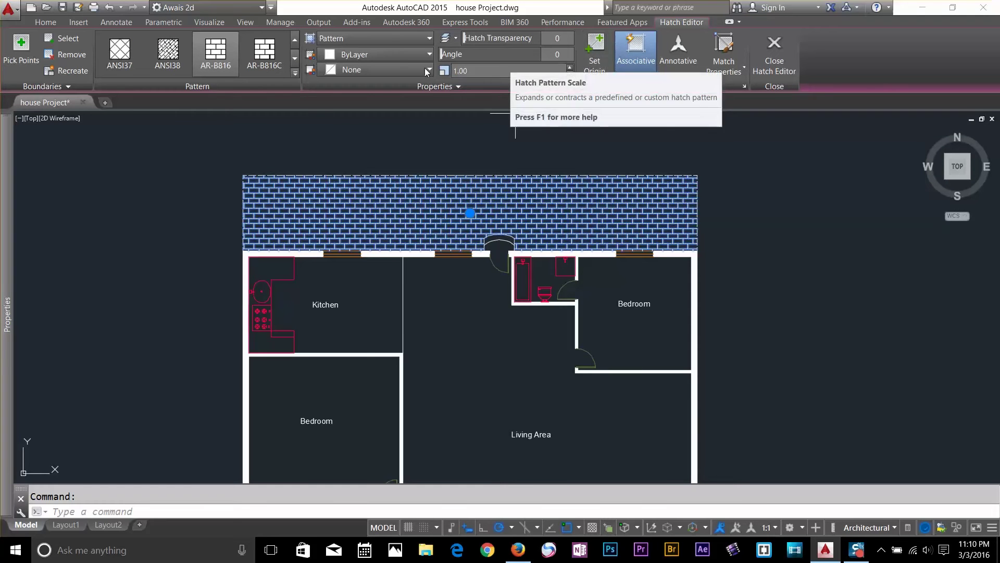
left_click(380, 39)
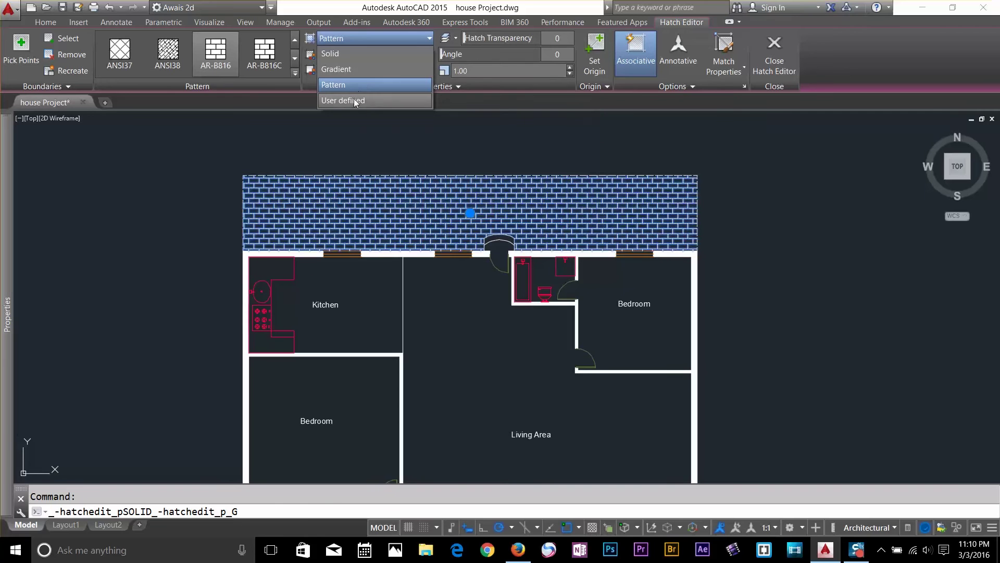
left_click(361, 87)
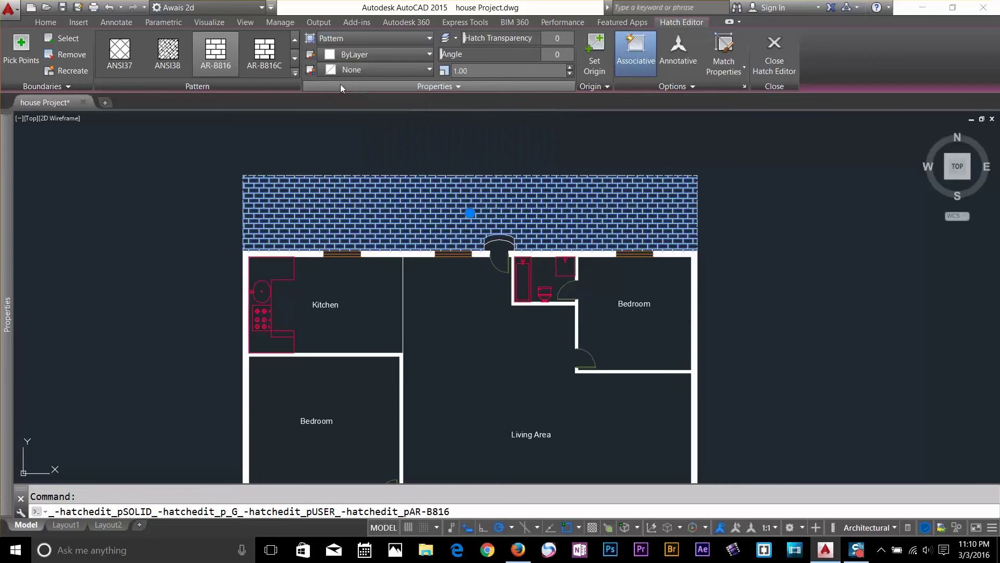
left_click(357, 54)
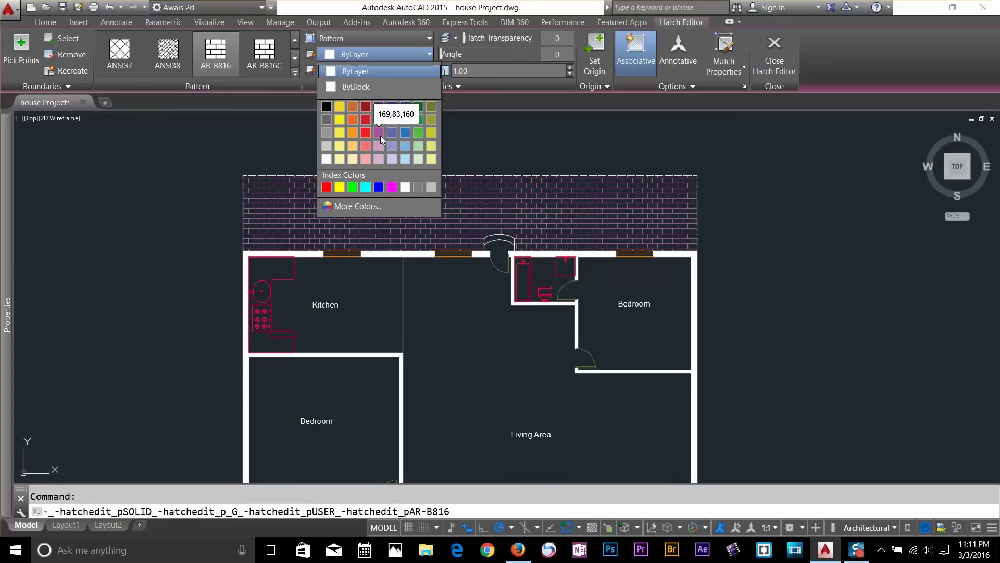
left_click(379, 70)
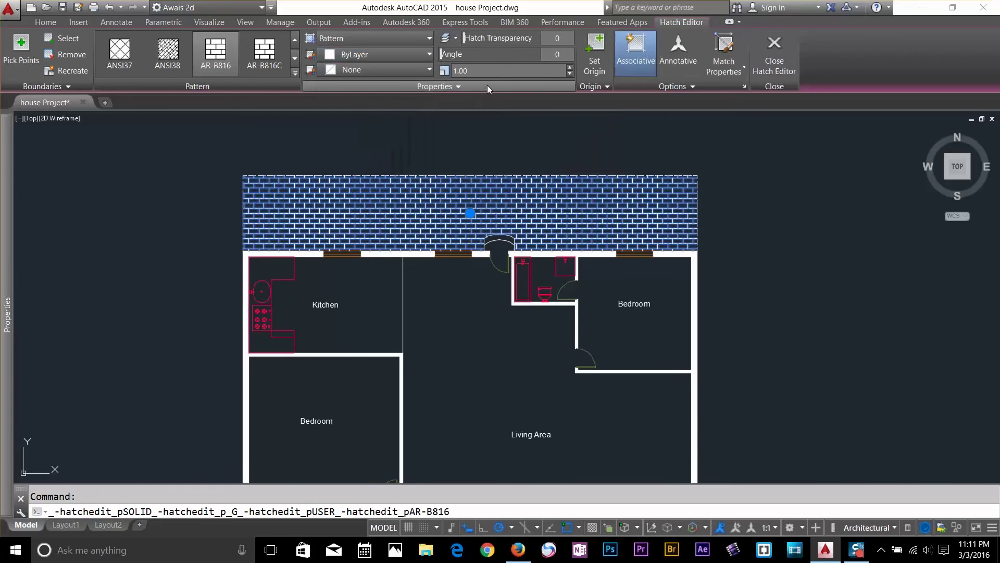
left_click(389, 74)
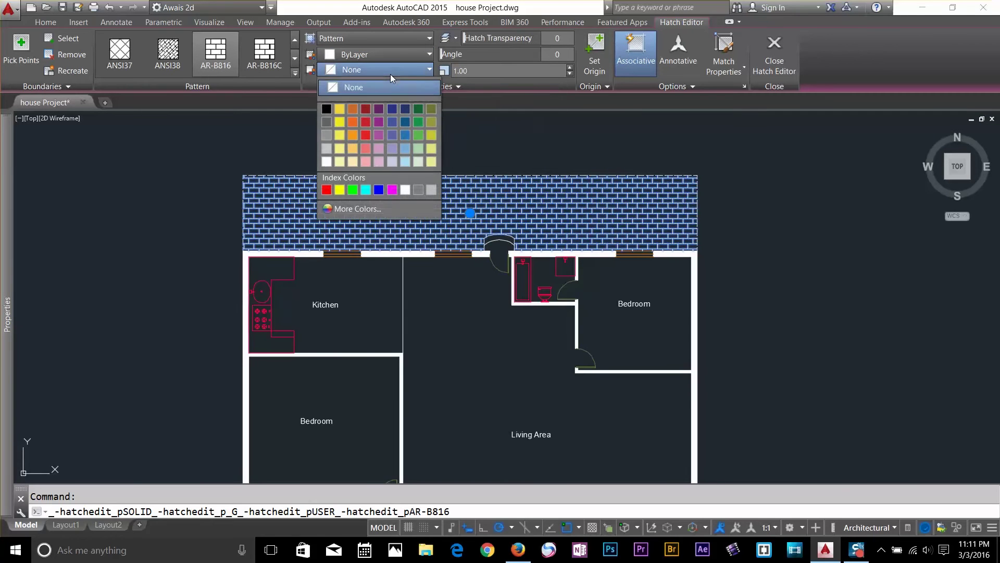
left_click(392, 75)
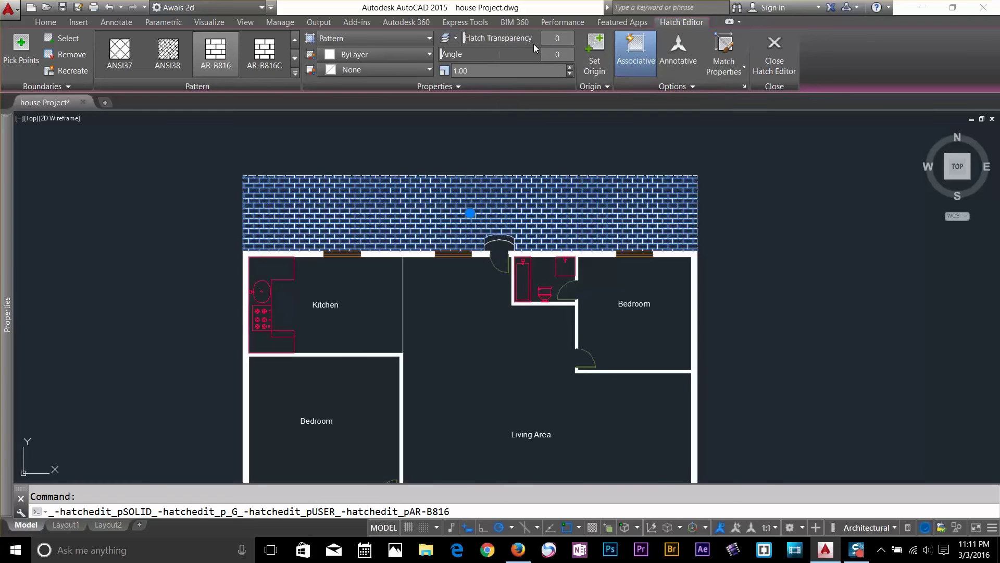
Set the patio brick hatch's transparency to 36
left_click_drag(556, 37, 492, 38)
scroll(427, 216, "up", 2)
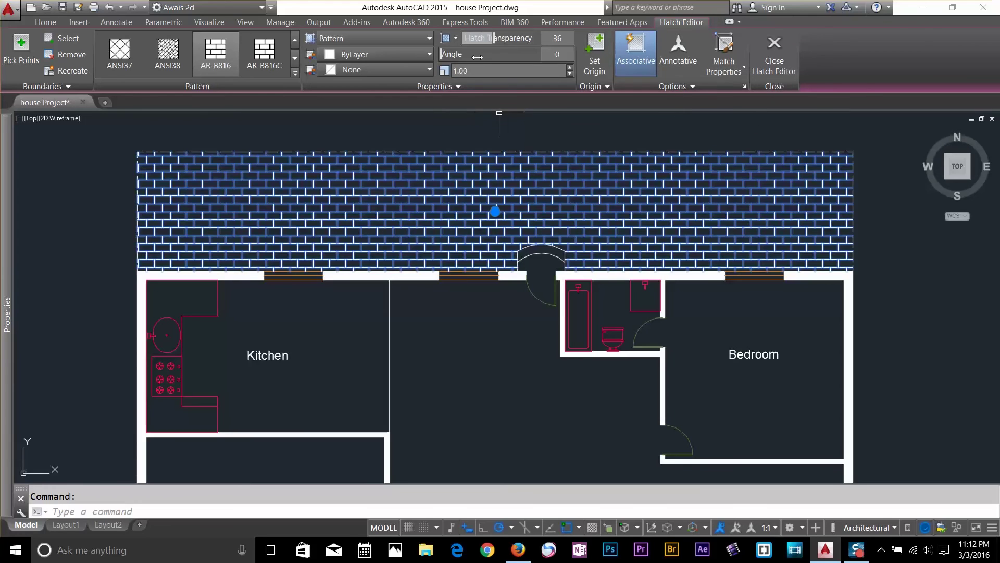
mouse_move(457, 54)
left_mouse_down()
mouse_move(498, 60)
mouse_move(441, 55)
left_mouse_up()
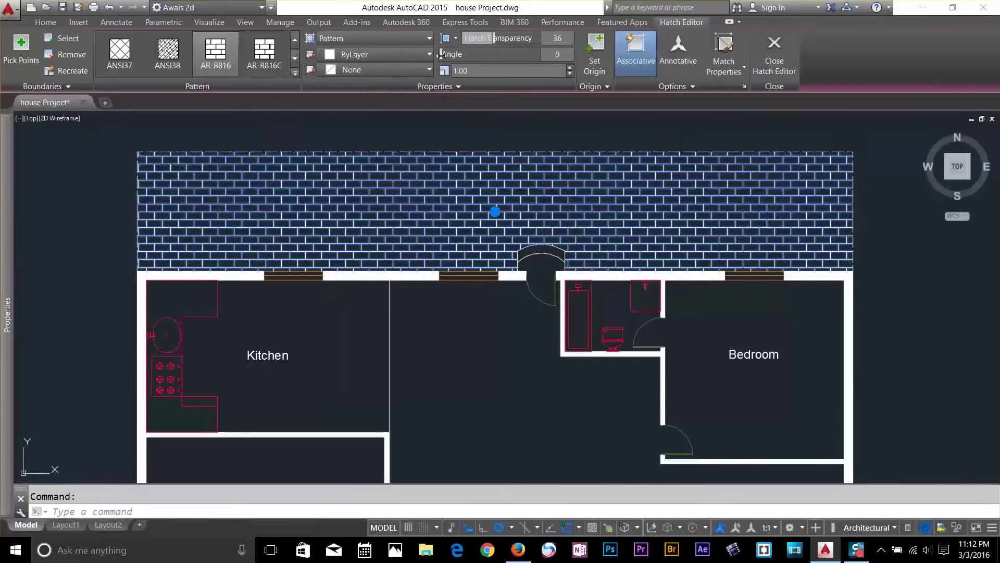
Change the brick hatch's pattern scale to 6, then settle on 2.00
left_click(465, 71)
key("Return")
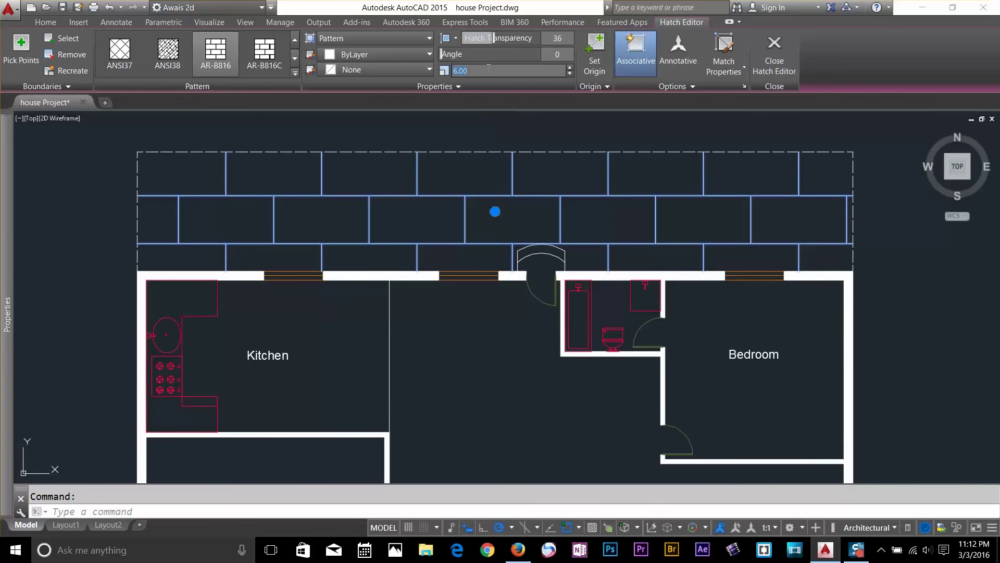
type("2")
key("Return")
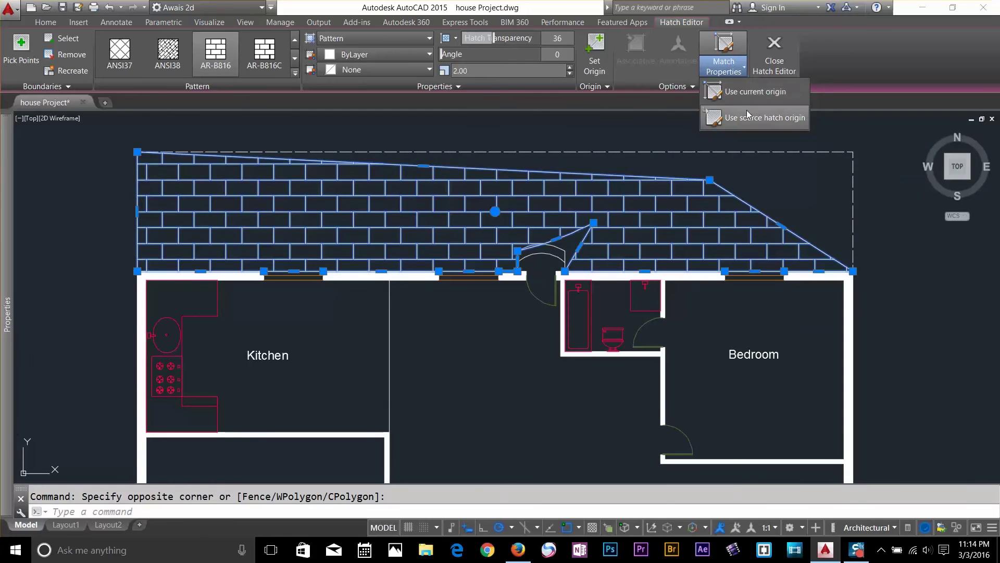
left_click(750, 121)
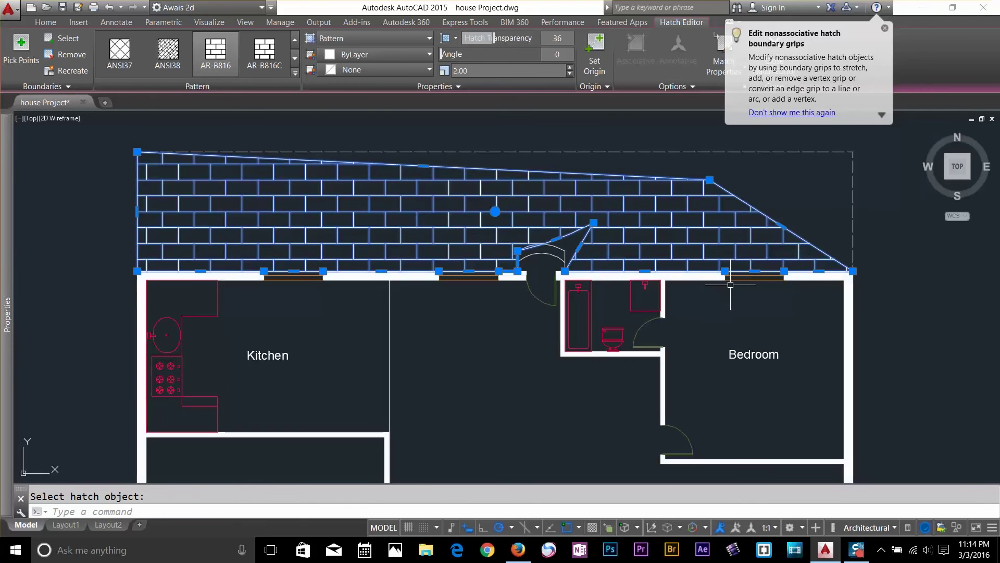
right_click(796, 298)
Match the wall hatch to the patio's AR-B816 brick hatch with Match Properties
key("Escape")
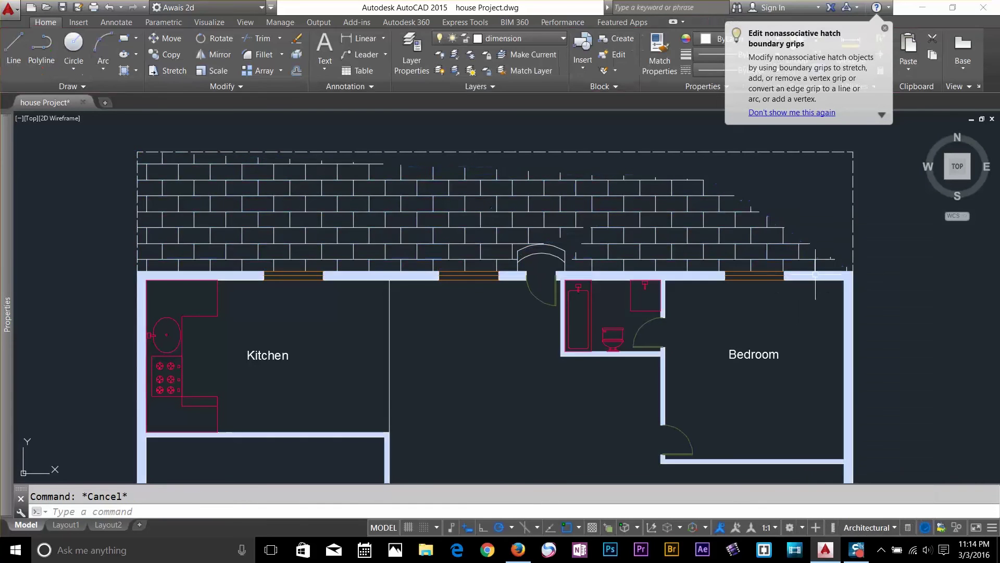
left_click(822, 285)
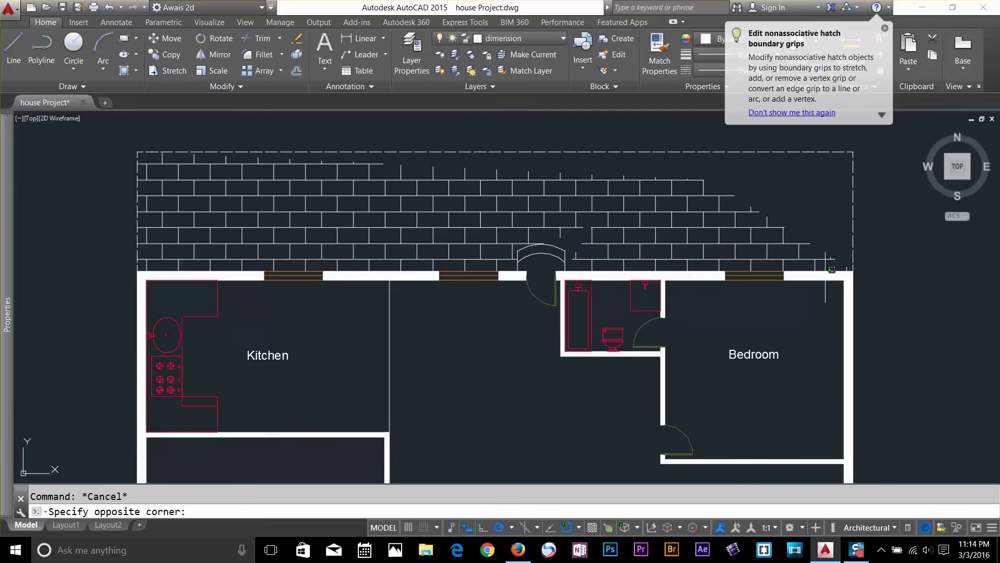
left_click(824, 286)
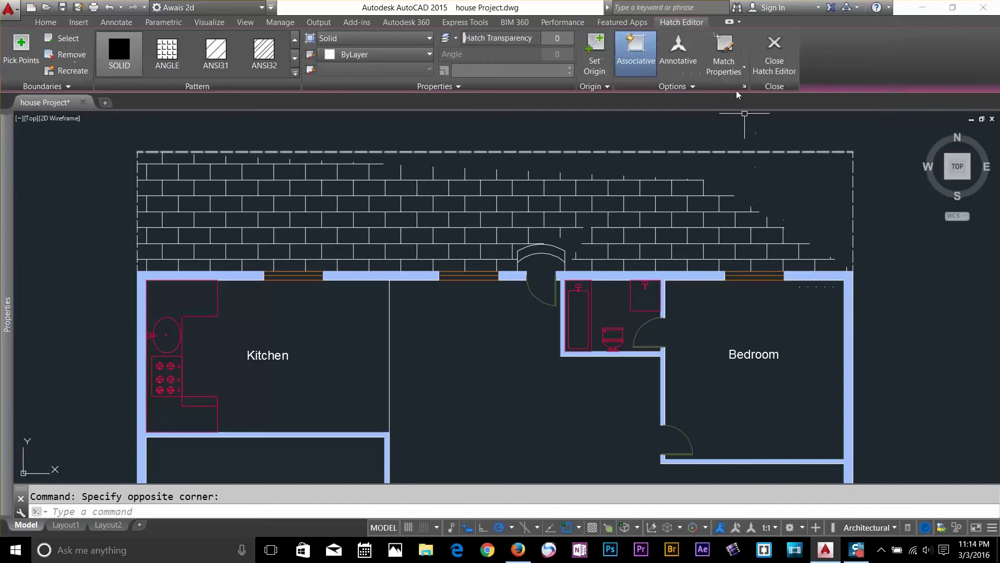
left_click(724, 52)
left_click(719, 205)
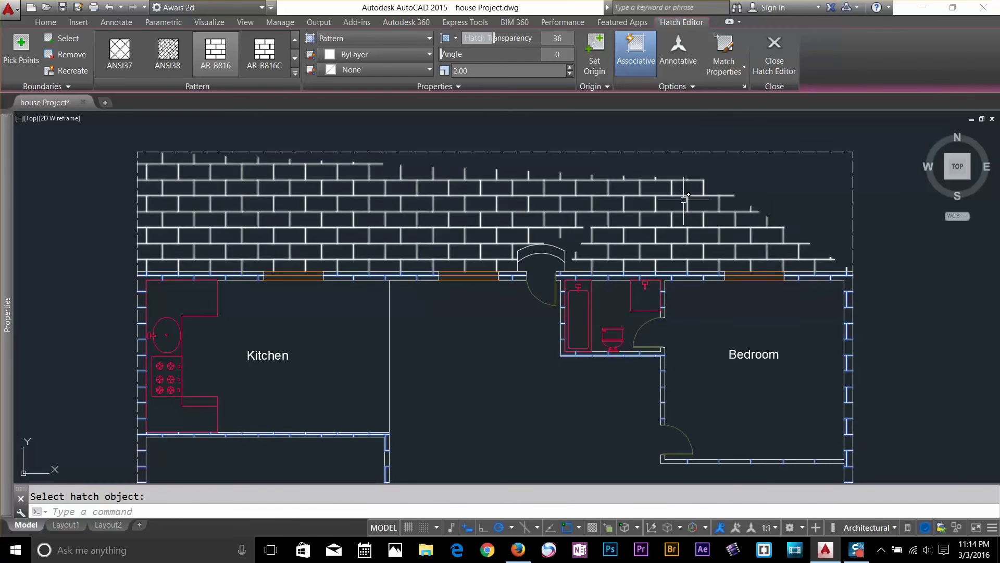
scroll(797, 310, "down", 4)
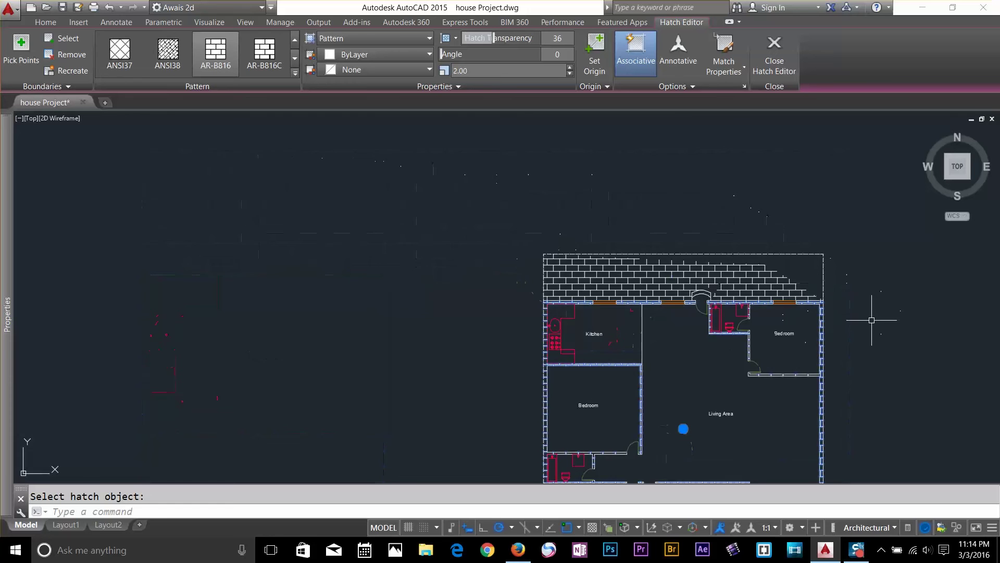
scroll(664, 280, "up", 8)
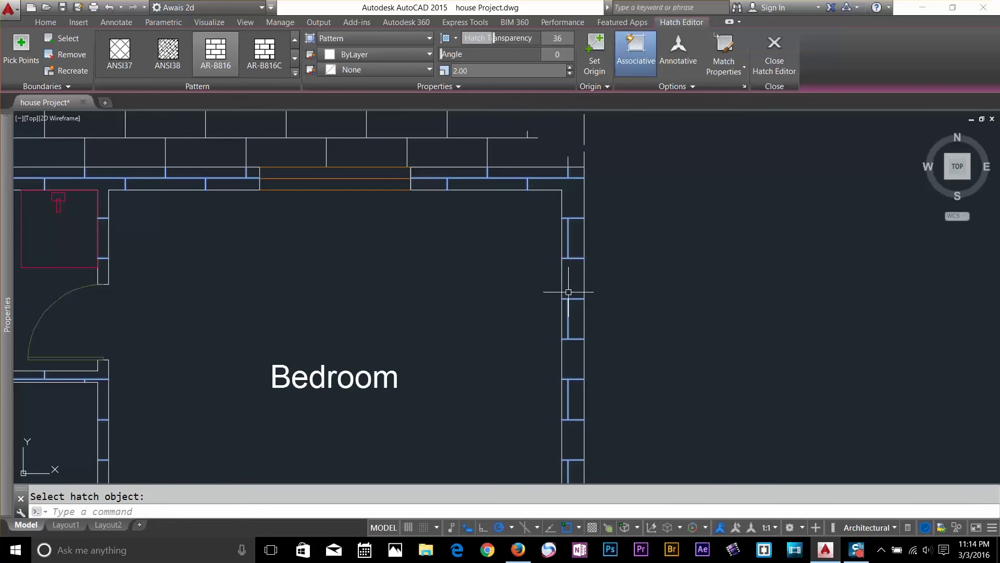
scroll(540, 265, "down", 6)
mouse_move(355, 369)
middle_mouse_down()
mouse_move(500, 344)
mouse_move(539, 312)
middle_mouse_up()
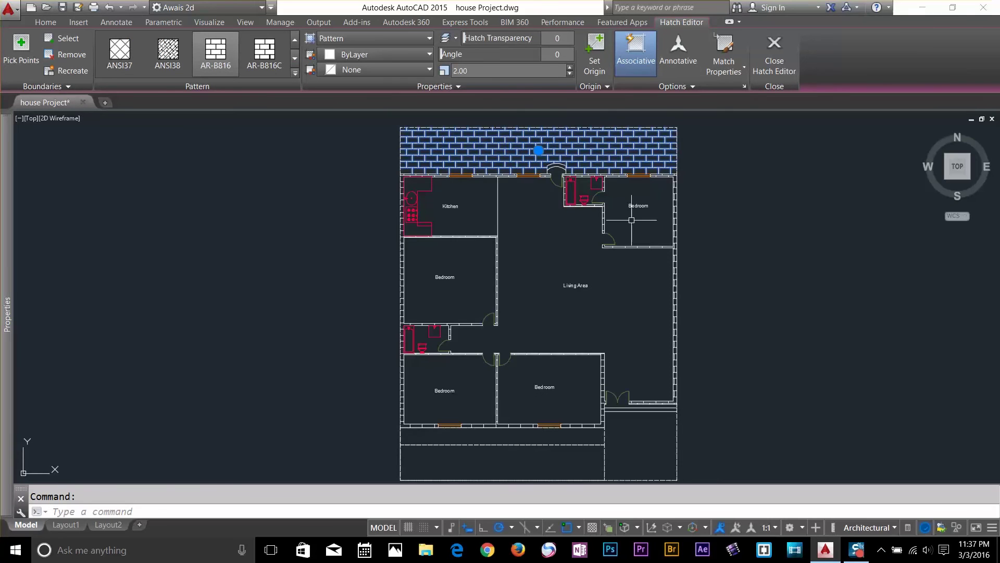
left_click(607, 87)
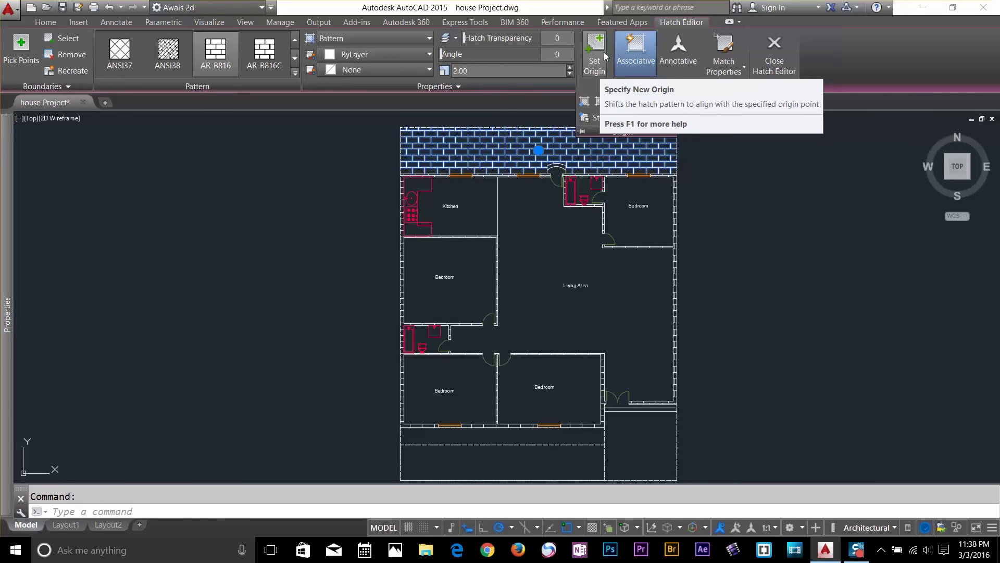
left_click(703, 183)
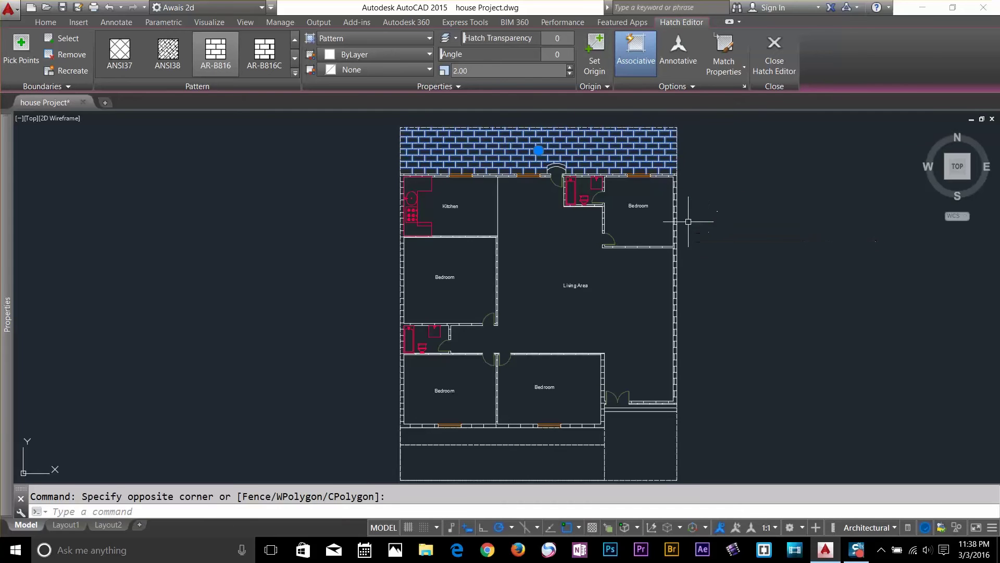
Hatch the lower-right patio with AR-B816, after briefly trying AR-B816C
scroll(605, 259, "down", 4)
scroll(605, 258, "up", 4)
scroll(603, 290, "up", 2)
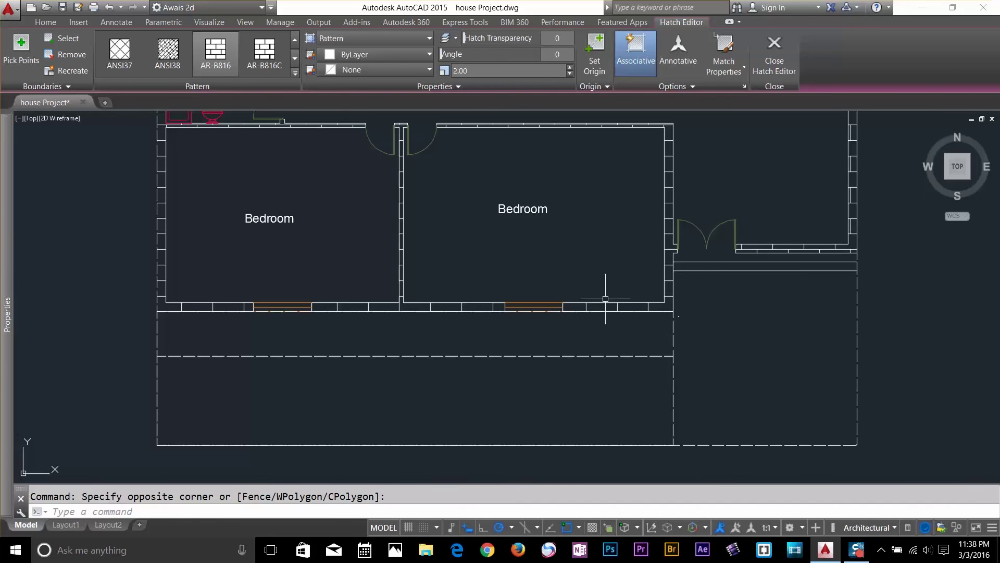
left_click(212, 54)
left_click(249, 64)
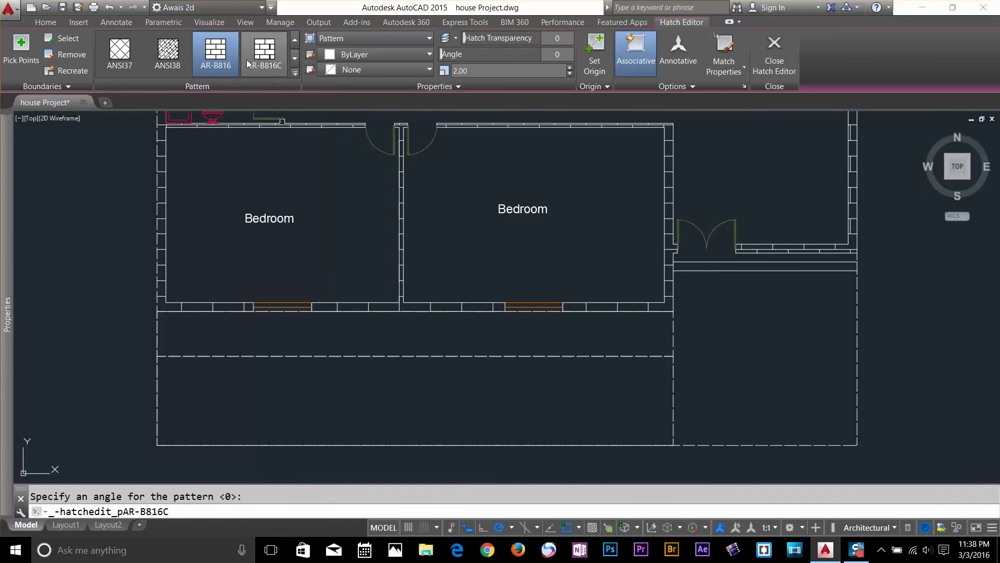
left_click(264, 55)
left_click(221, 56)
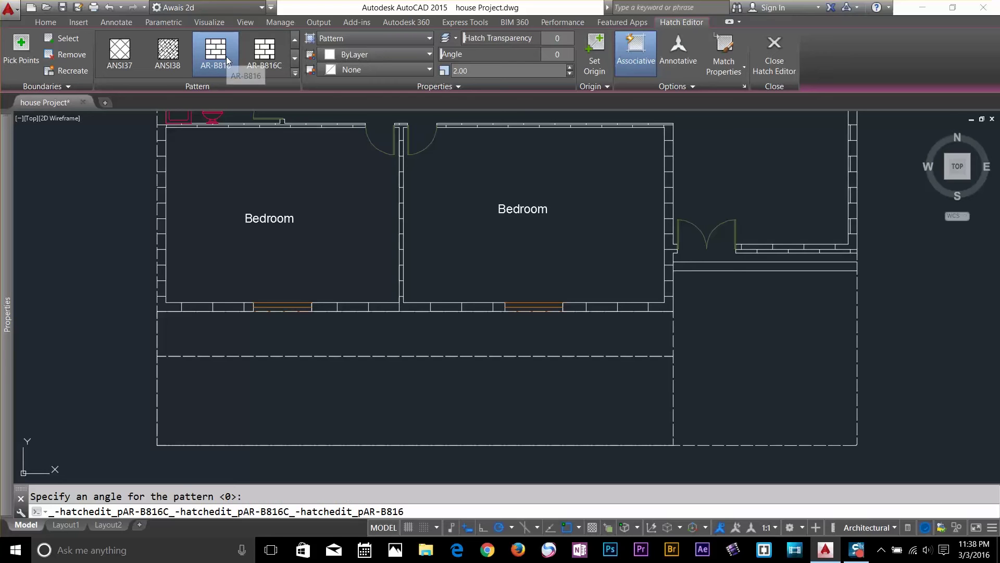
left_click(221, 57)
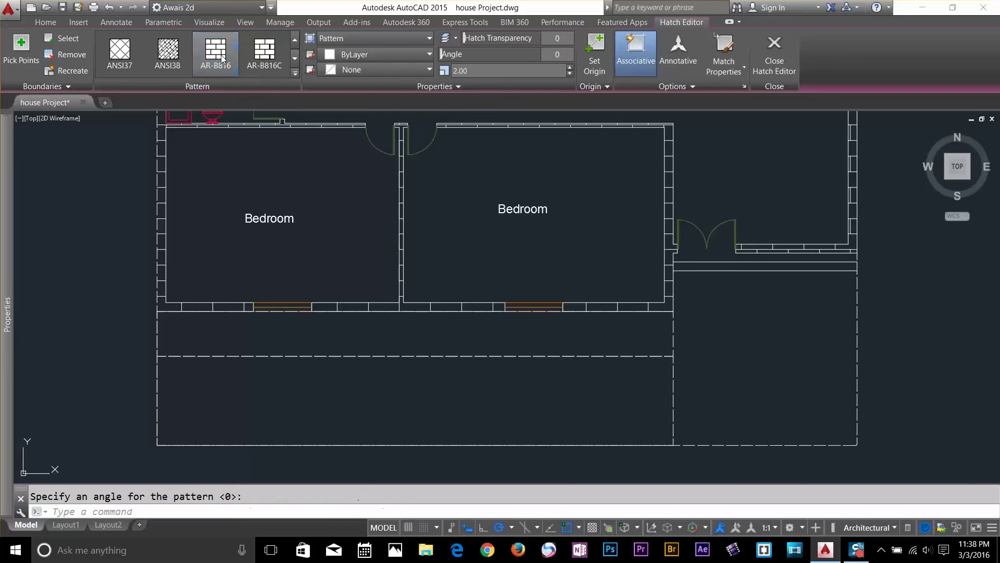
left_click(23, 50)
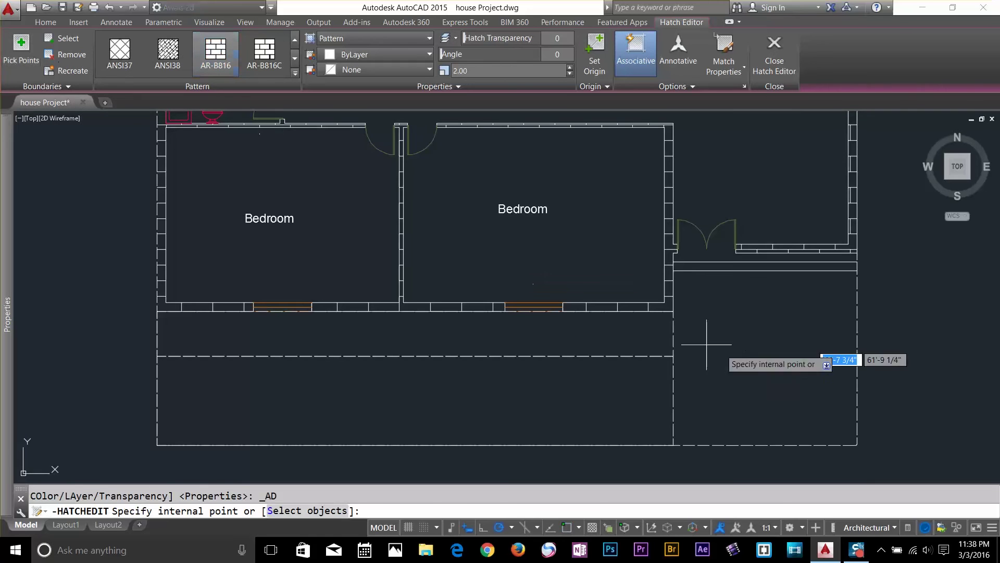
left_click(737, 330)
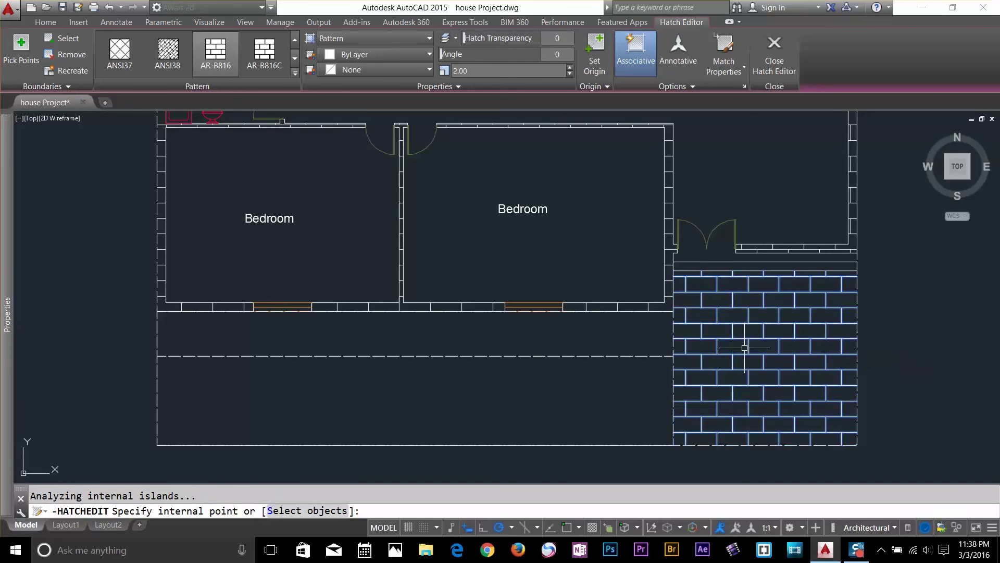
Stretch the dashed patio outline's top edge up to the bedroom wall
left_click(540, 343)
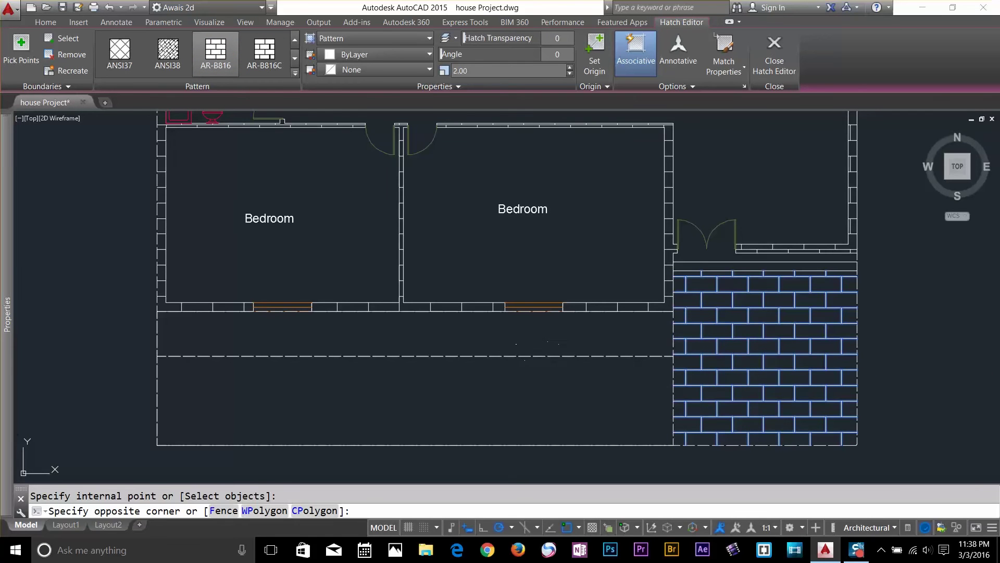
type("``")
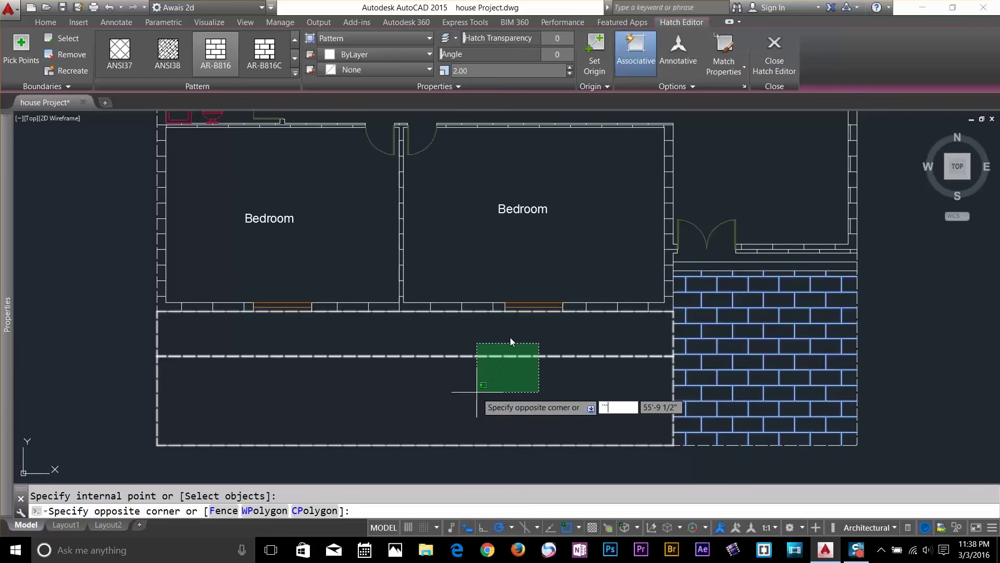
key("Escape")
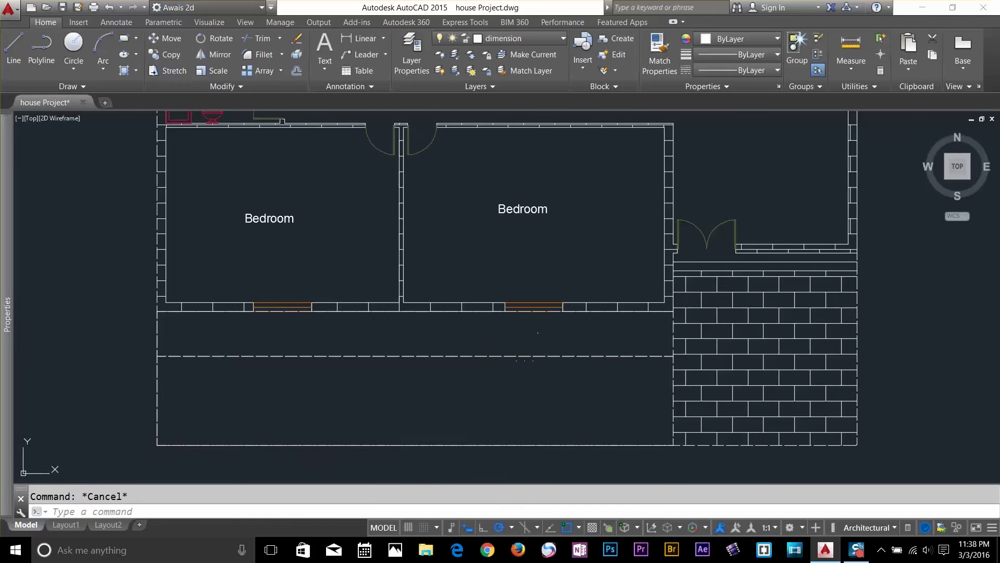
left_click(458, 356)
left_click(415, 356)
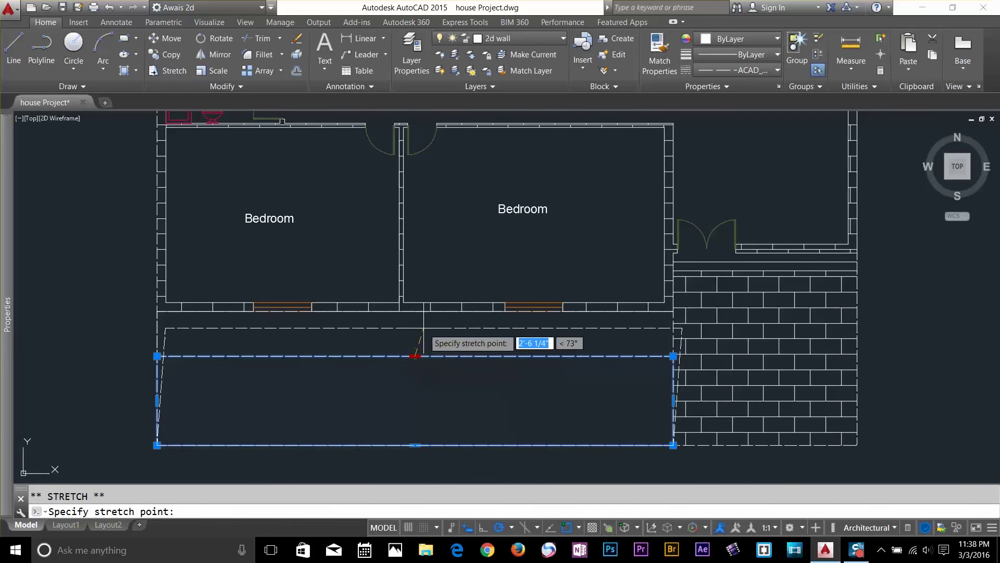
left_click(414, 326)
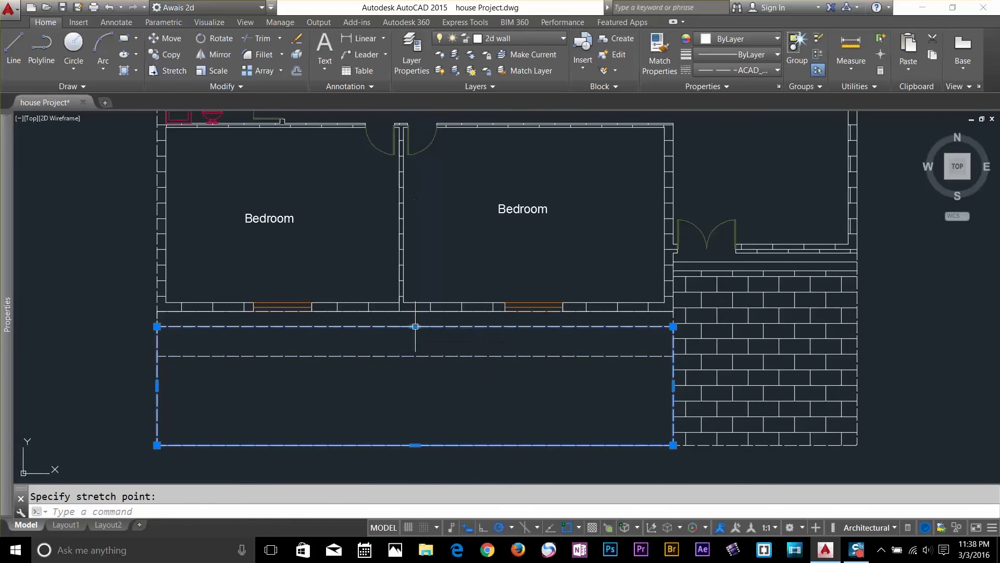
key("Escape")
Erase the leftover thin dashed strip rectangle
left_click(568, 352)
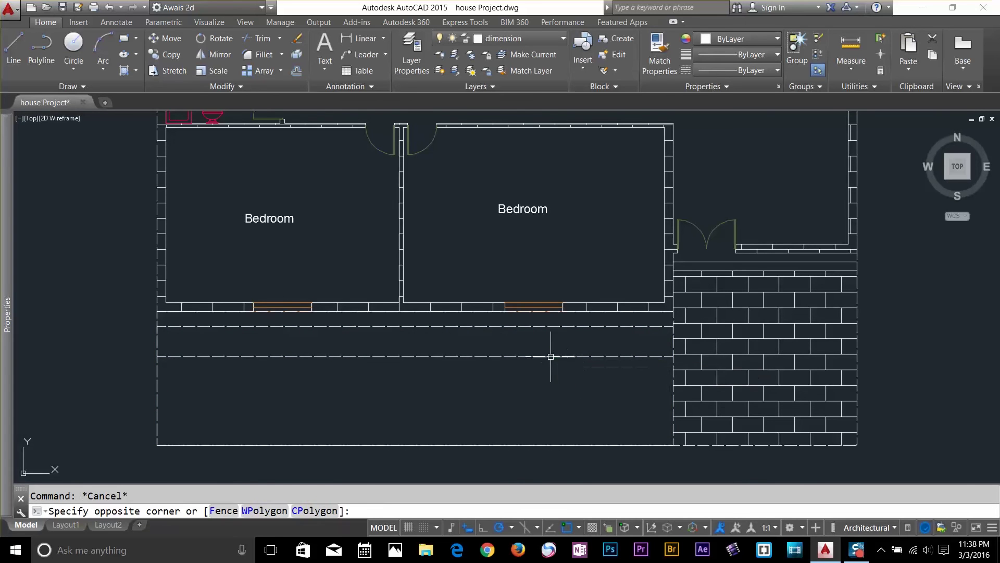
left_click(448, 359)
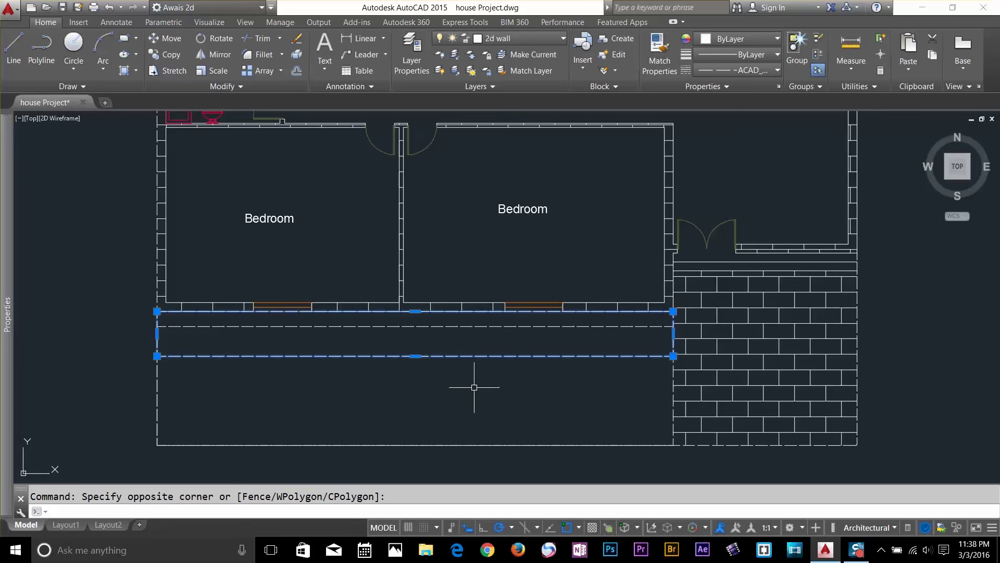
key("Escape")
left_click(495, 354)
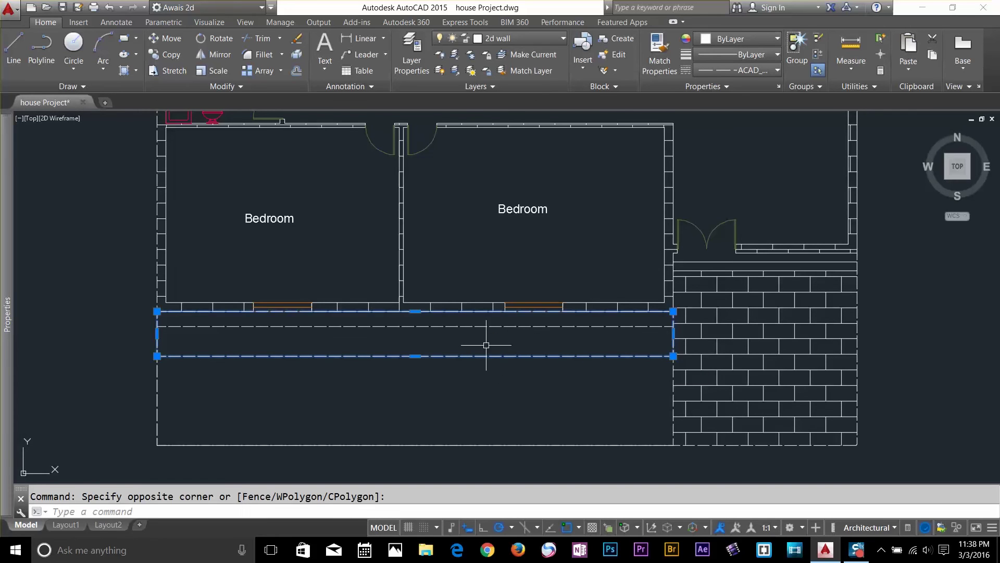
key("Delete")
key("Escape")
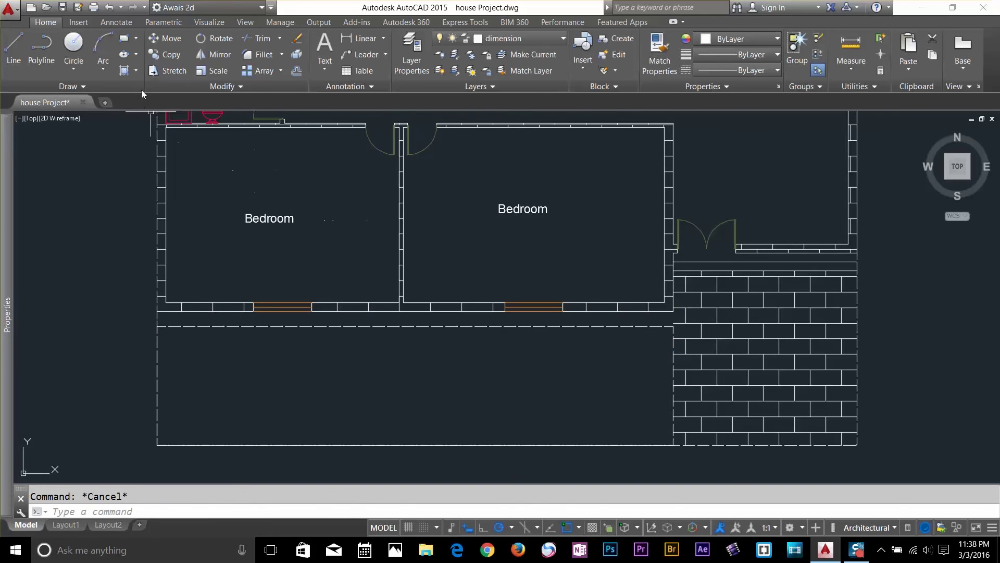
Hatch the dashed area below the bedrooms with the AR-CONC concrete pattern
left_click(124, 71)
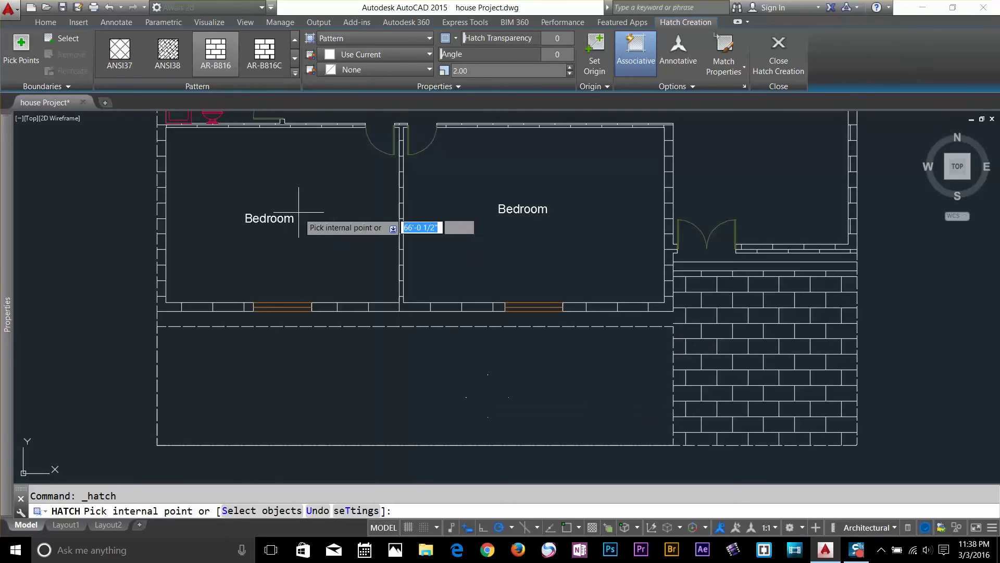
scroll(270, 57, "down", 1)
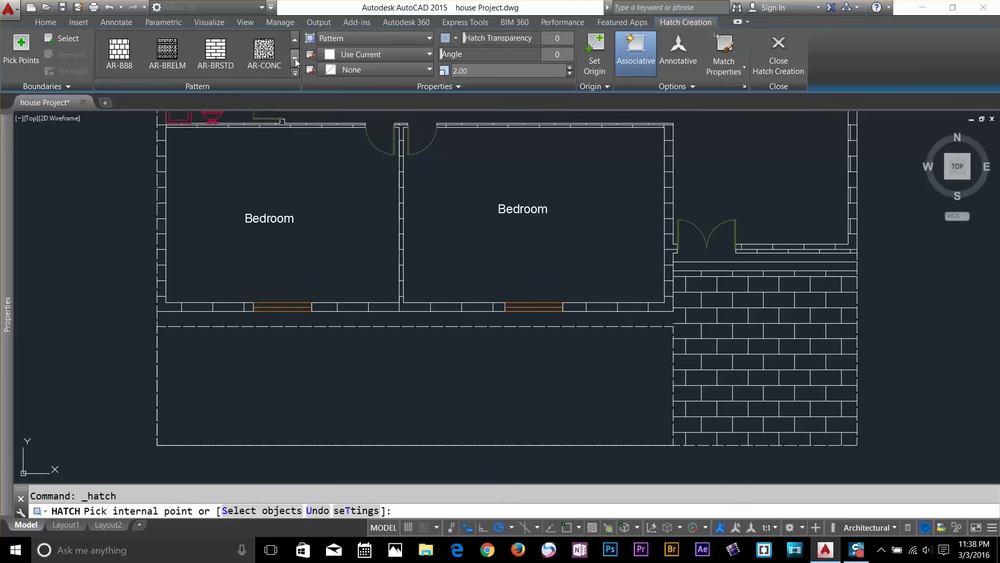
left_click(269, 55)
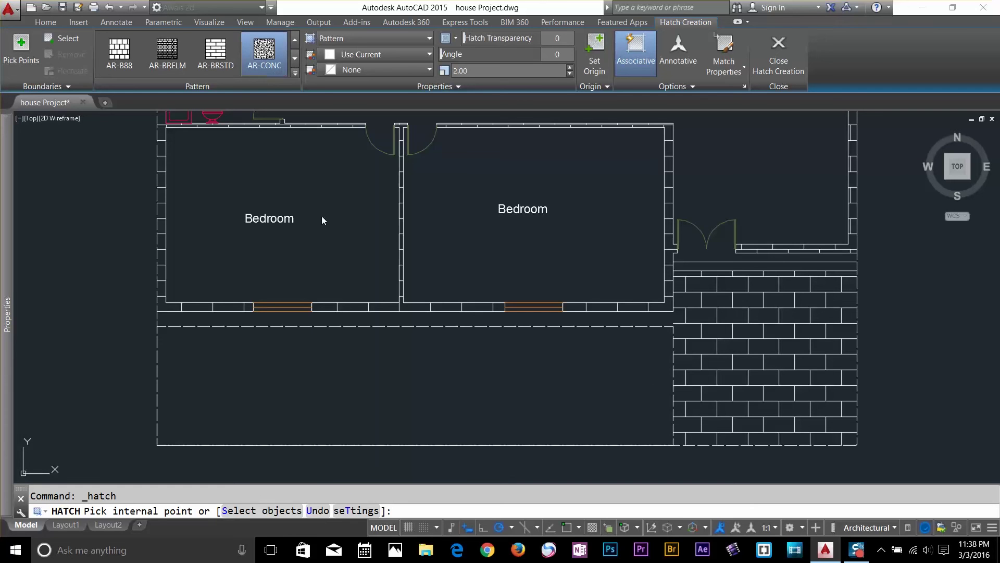
left_click(399, 406)
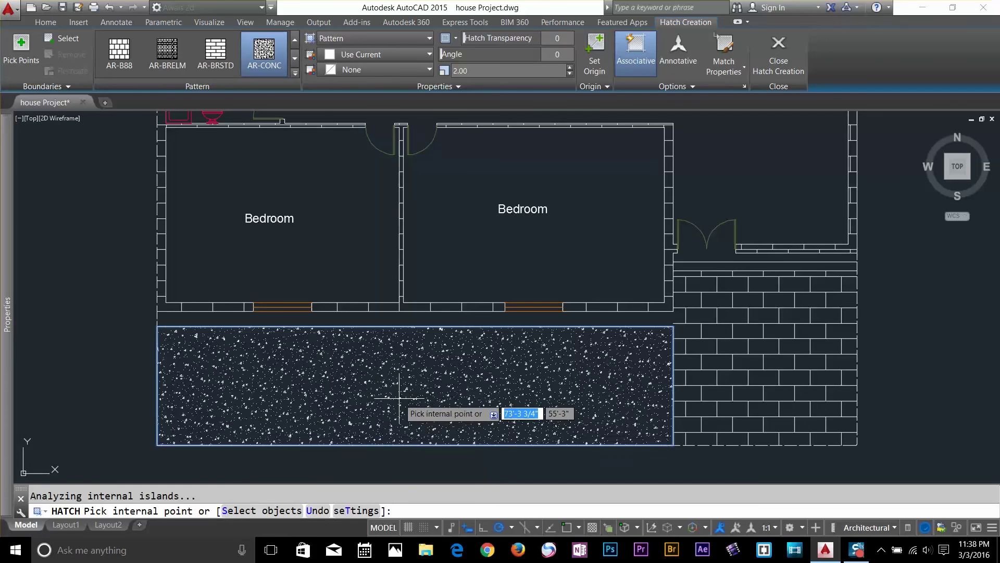
key("Return")
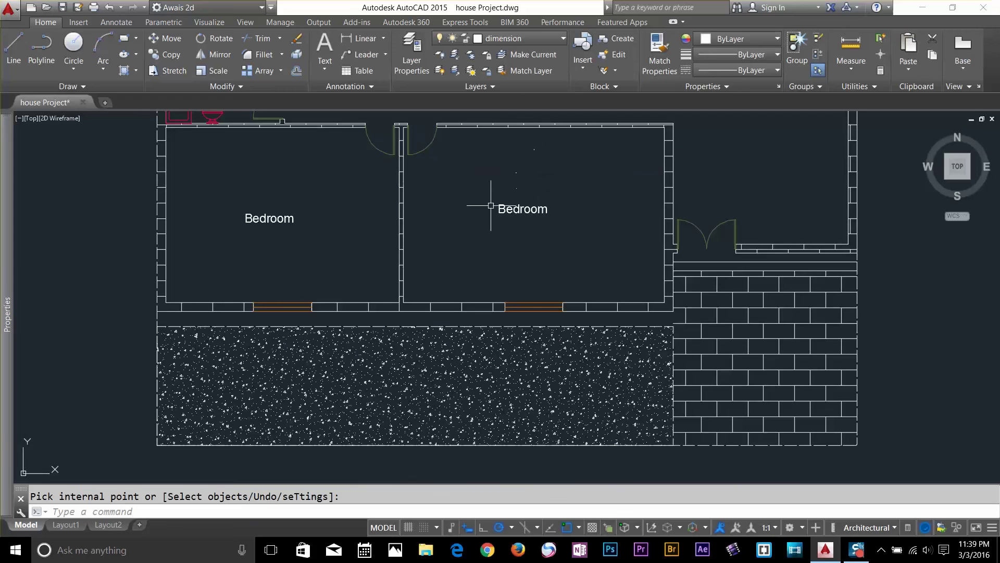
Set the concrete hatch's scale to 6
left_click(442, 383)
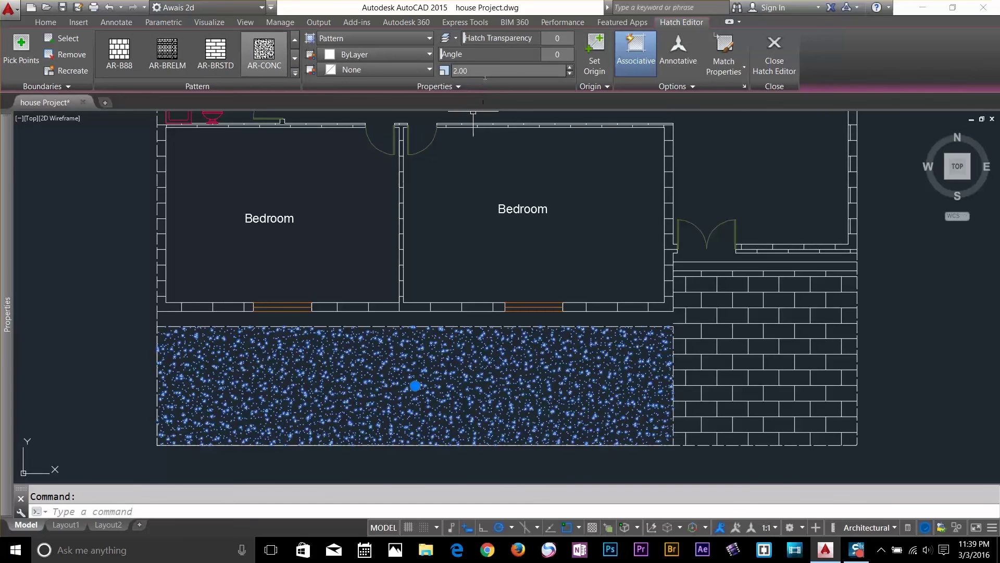
type("6")
key("Return")
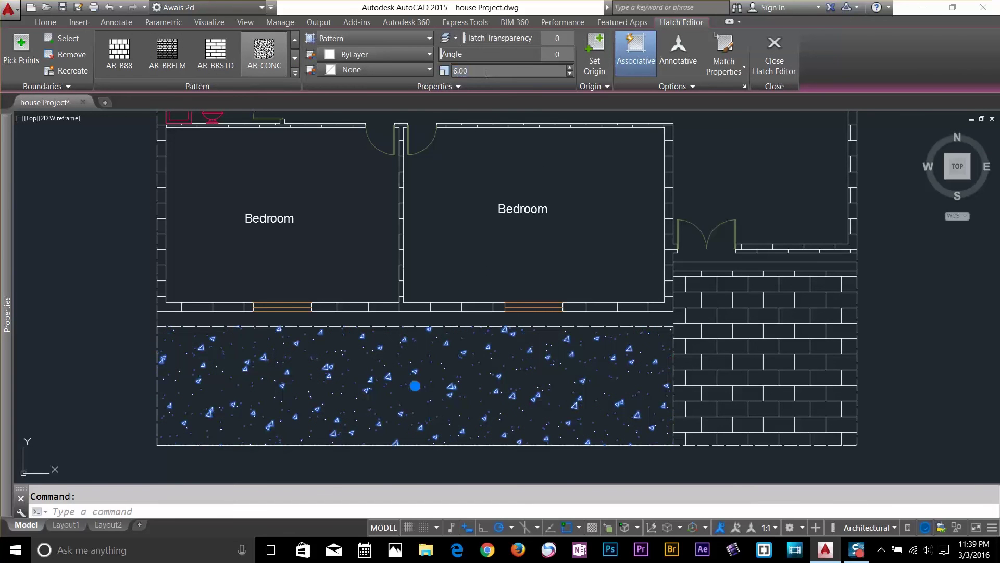
key("Escape")
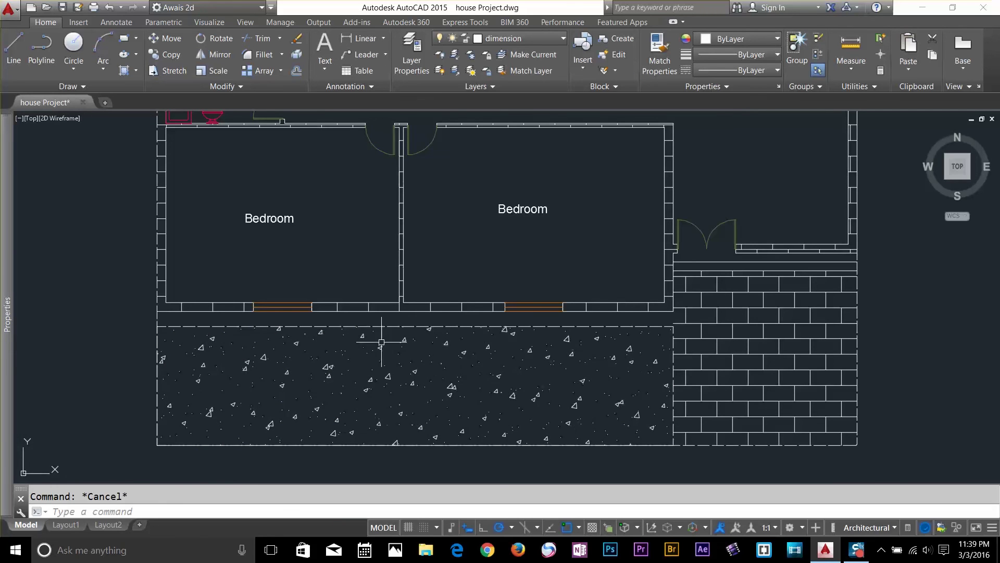
Draw a rectangle in empty space beside the floor plan
scroll(547, 246, "down", 4)
mouse_move(604, 285)
middle_mouse_down()
mouse_move(574, 308)
mouse_move(562, 355)
middle_mouse_up()
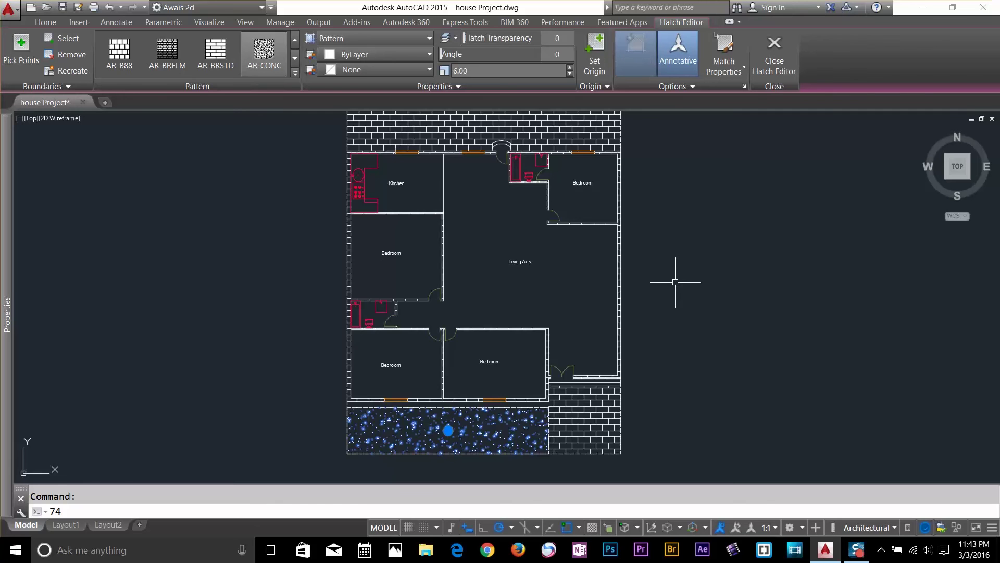
scroll(756, 262, "up", 5)
scroll(625, 265, "up", 2)
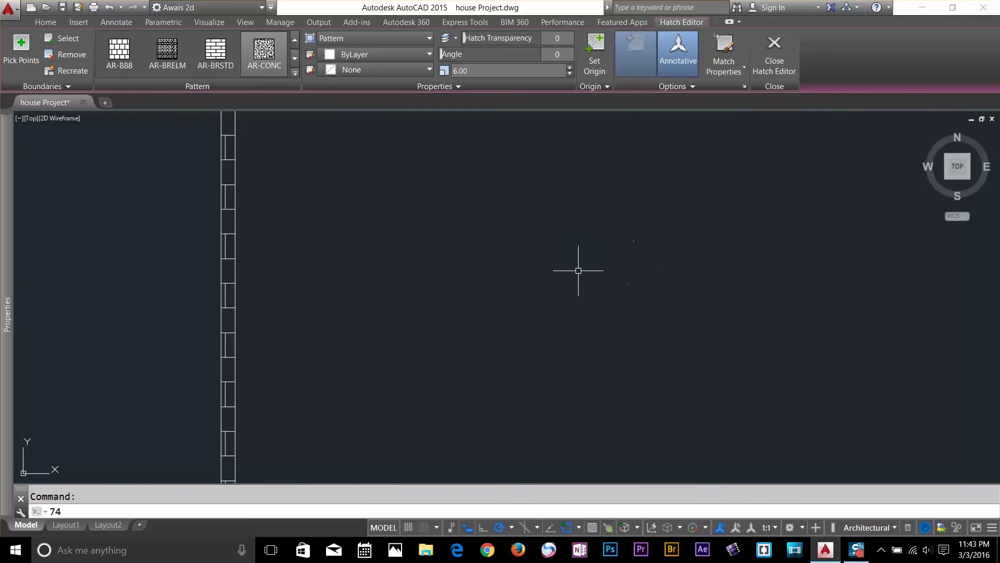
key("Return")
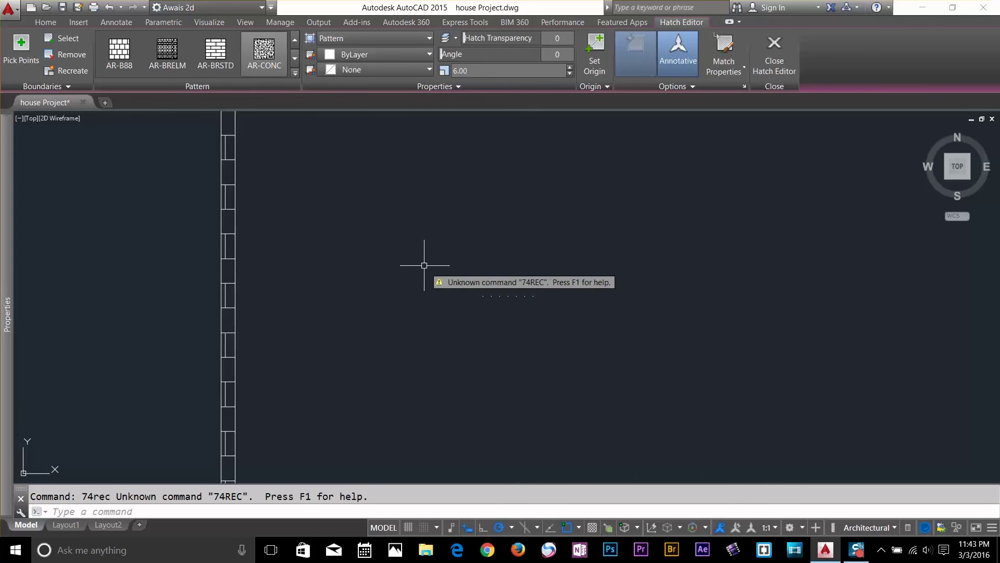
left_click(424, 264)
left_click(552, 342)
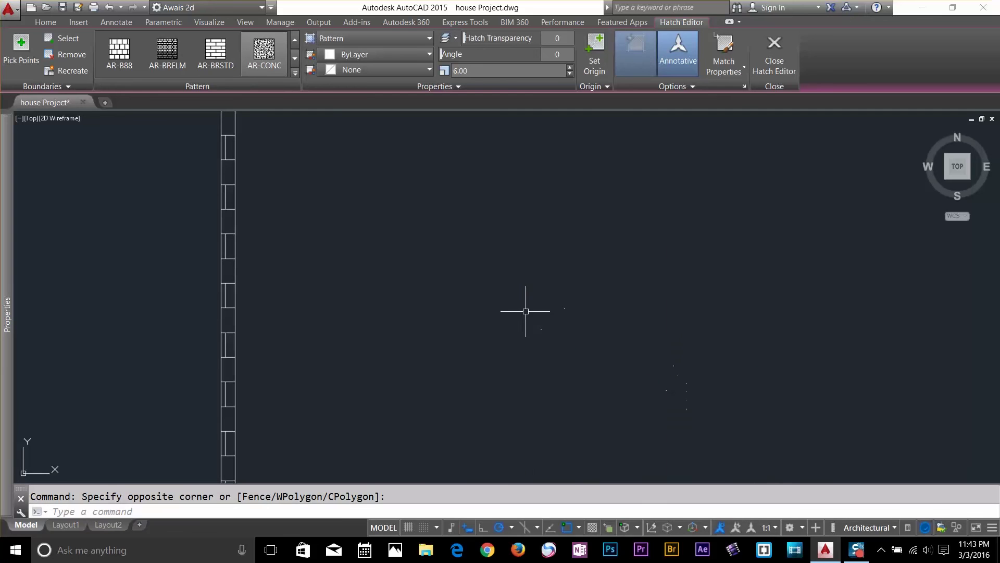
key("Escape")
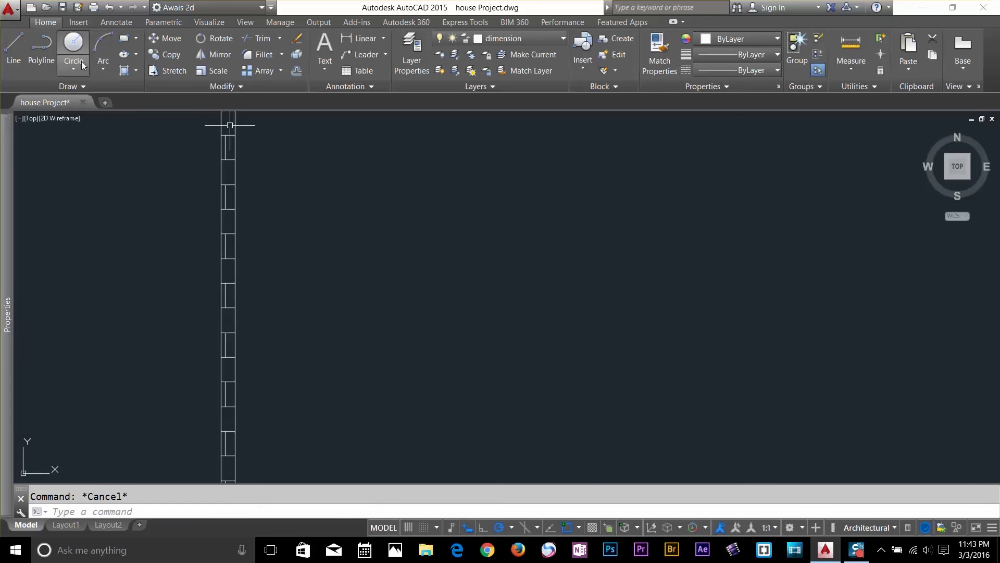
left_click(125, 39)
left_click(442, 254)
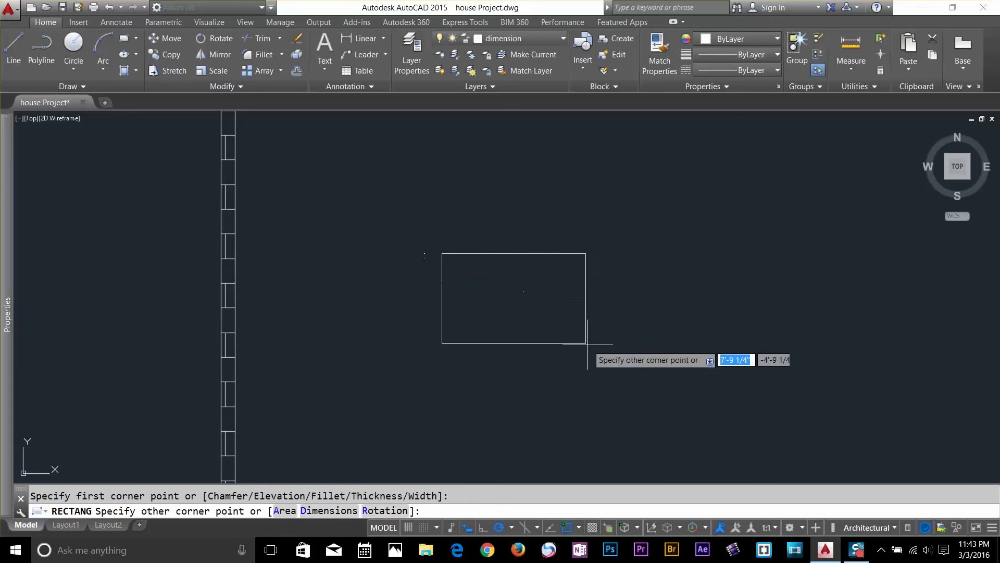
left_click(587, 349)
key("Escape")
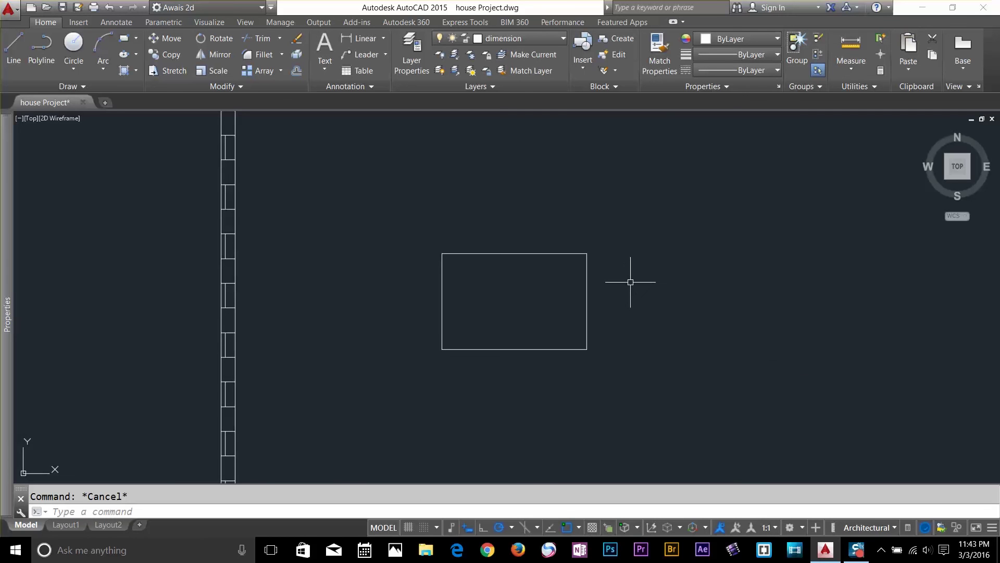
Draw vertical polylines rising from the rectangle's top-right and top-left corners
type("pl")
key("Return")
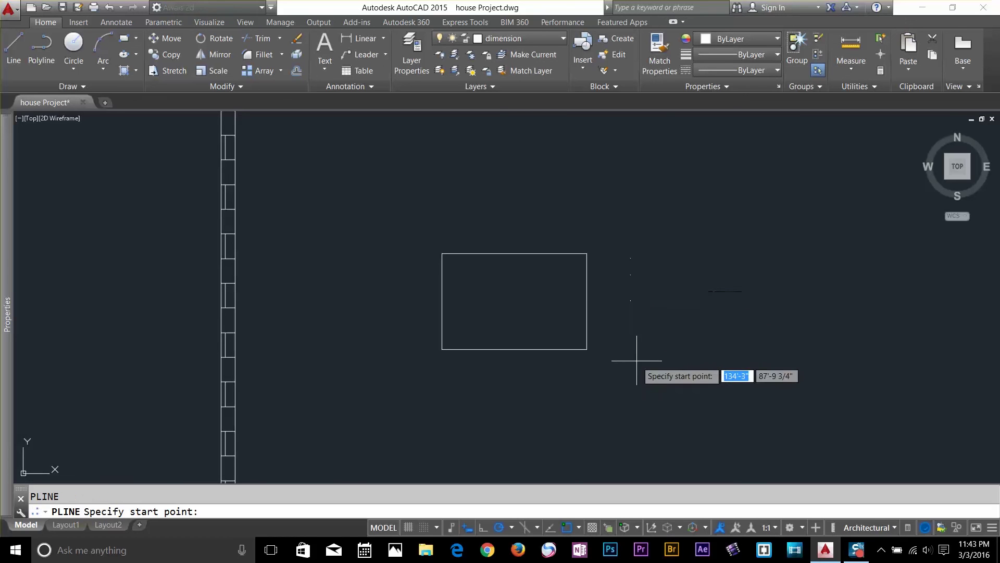
left_click(587, 254)
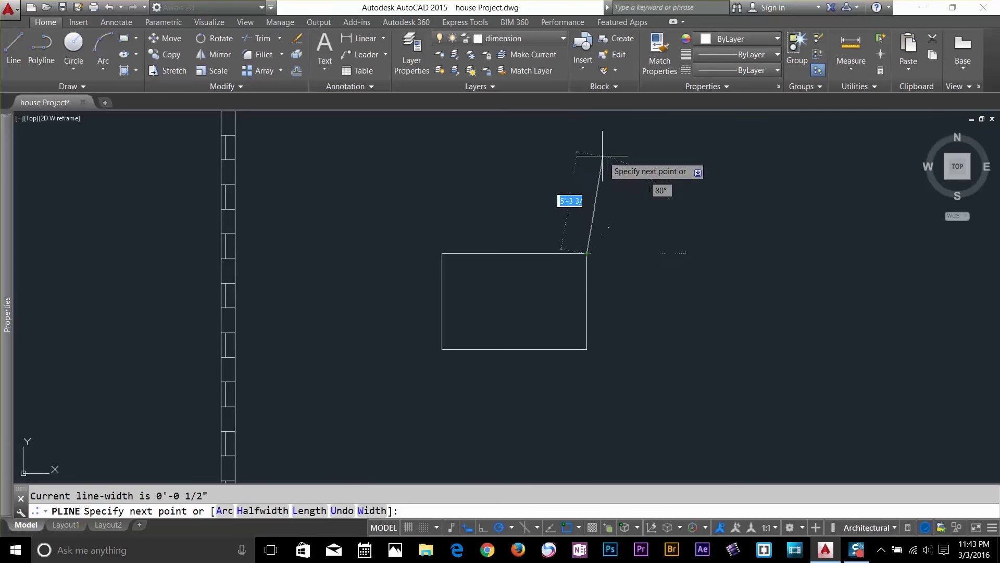
left_click(587, 151)
key("Return")
key("Return")
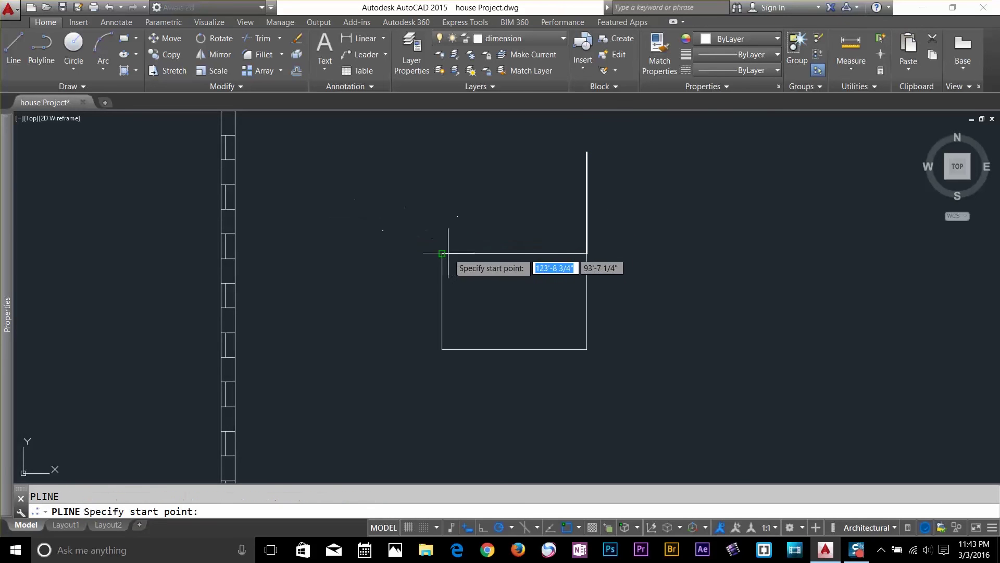
left_click(441, 254)
left_click(441, 146)
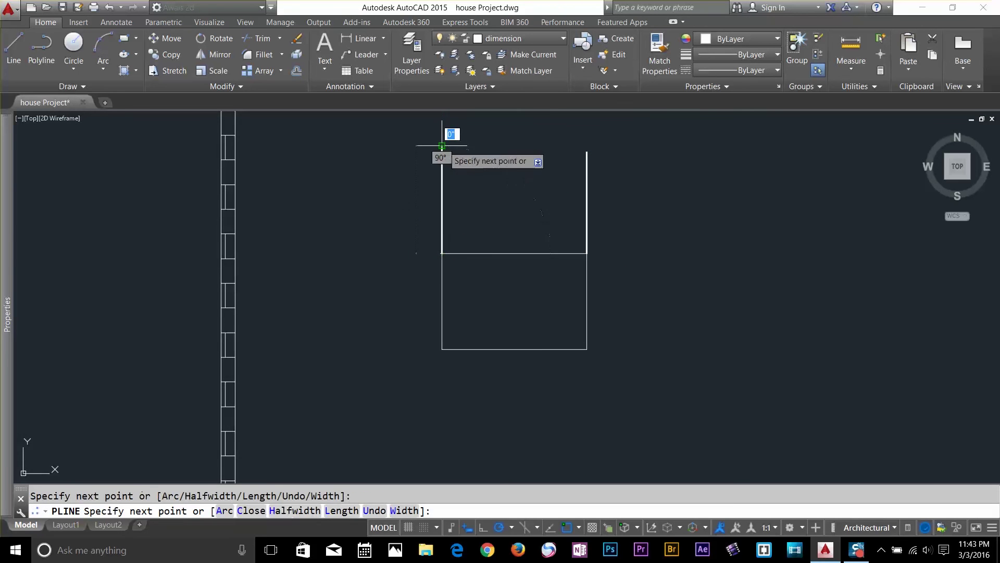
key("Escape")
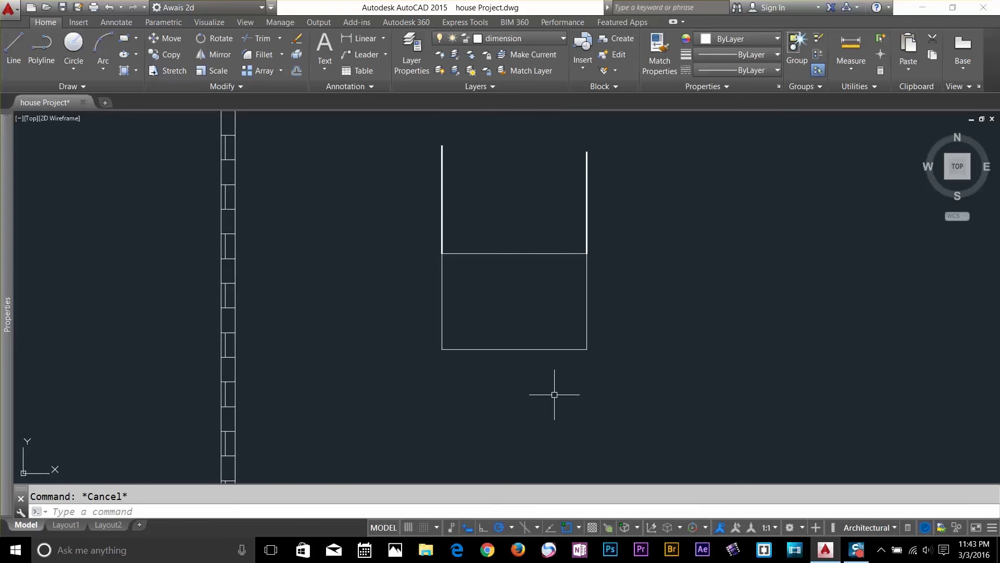
Explode the rectangle into separate lines with X
type("x")
key("Return")
left_click(539, 239)
left_click(525, 280)
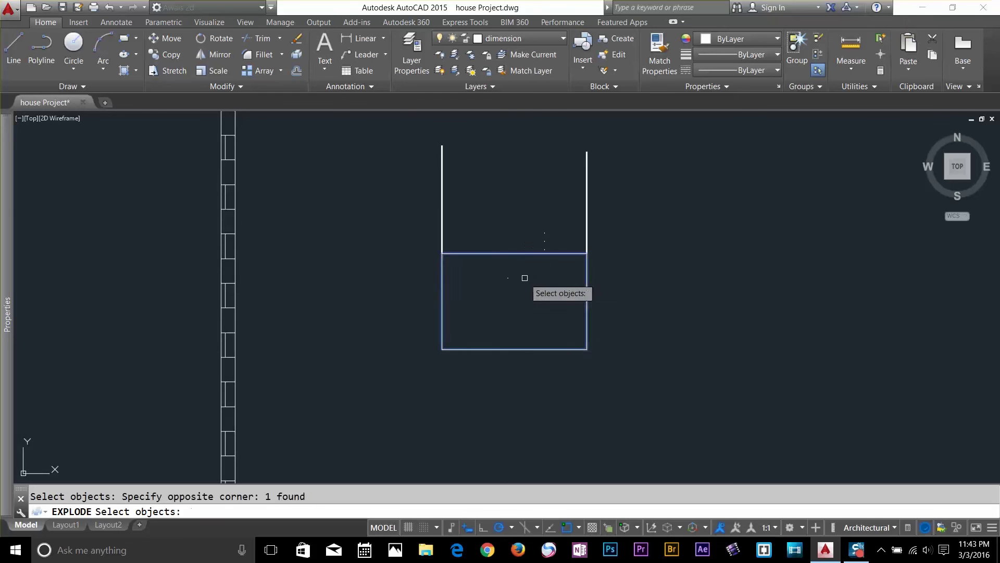
key("Return")
left_click(514, 316)
key("Escape")
left_click(547, 230)
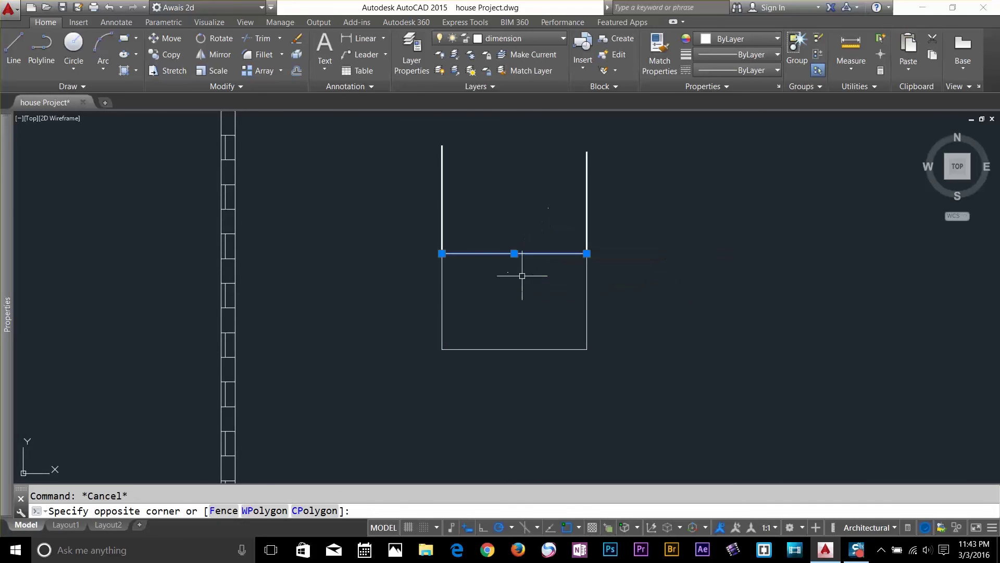
key("Escape")
middle_click_drag(630, 290, 616, 382)
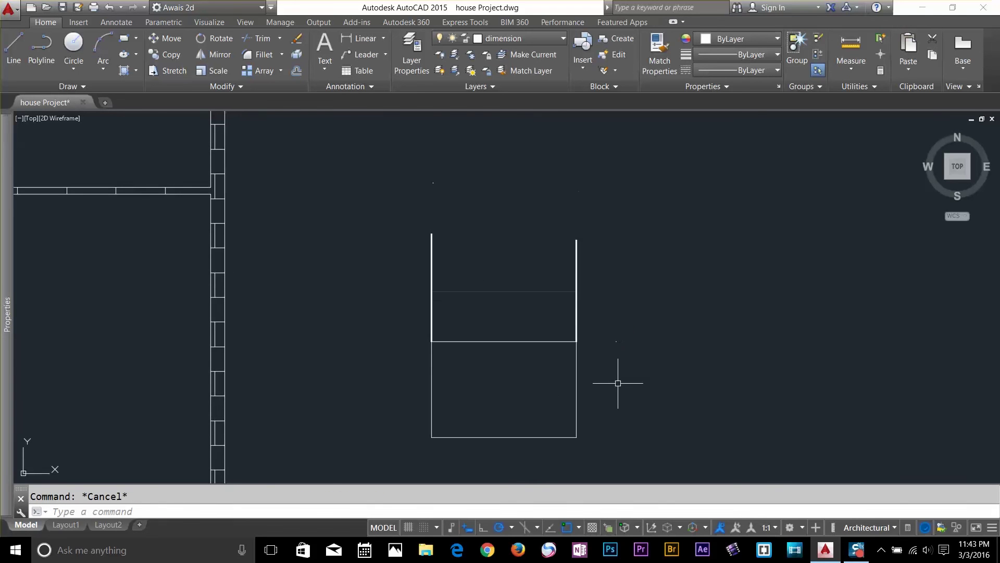
Draw a line joining the top ends of the left and right vertical lines
type("l")
key("Return")
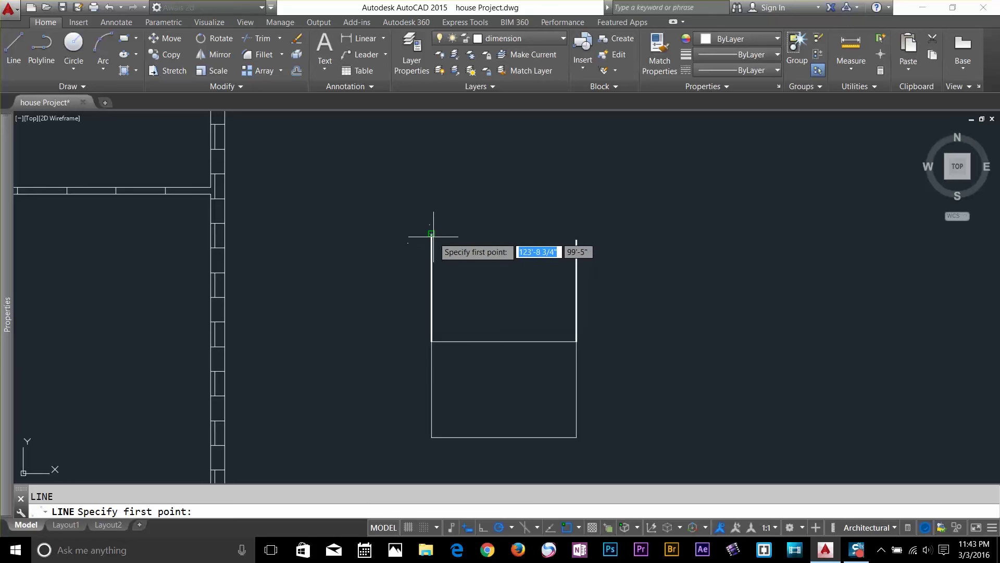
left_click(432, 234)
left_click(576, 240)
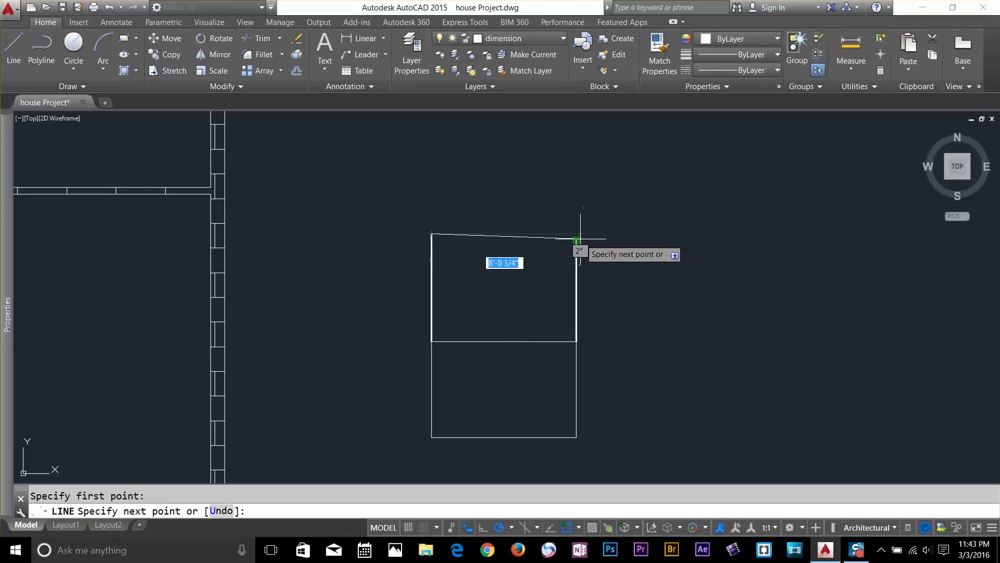
key("Return")
Delete the lower rectangle's left and right side lines
left_click(490, 395)
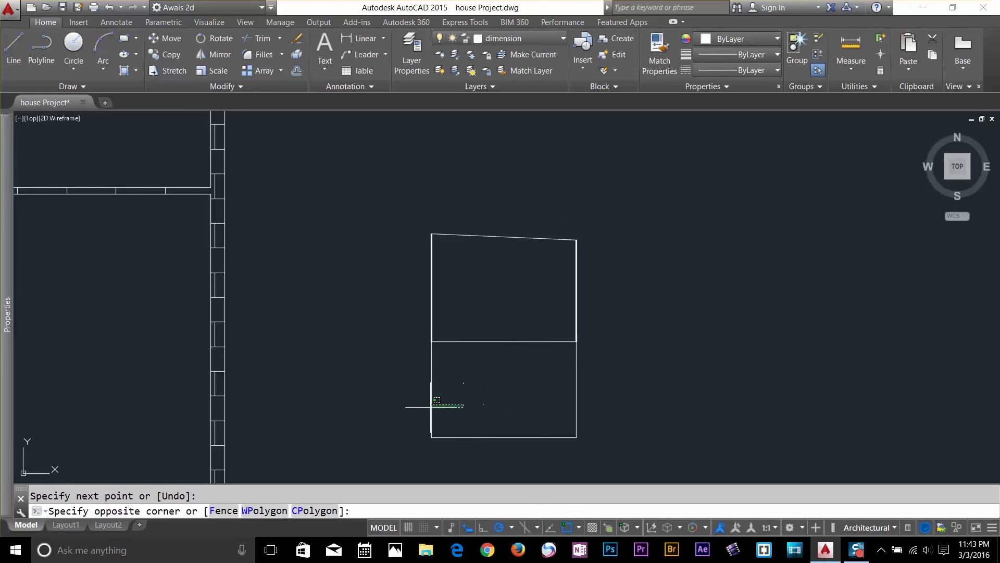
left_click(411, 427)
key("Delete")
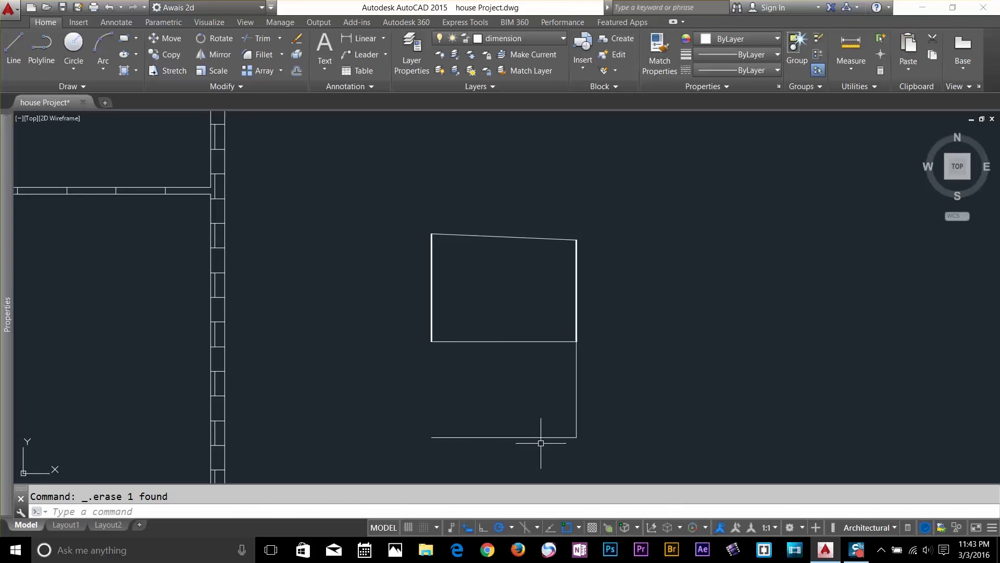
left_click(607, 404)
left_click(547, 407)
key("Delete")
Stretch the side lines down toward the bottom line, leaving a gap at lower left
left_click(576, 328)
left_click(554, 320)
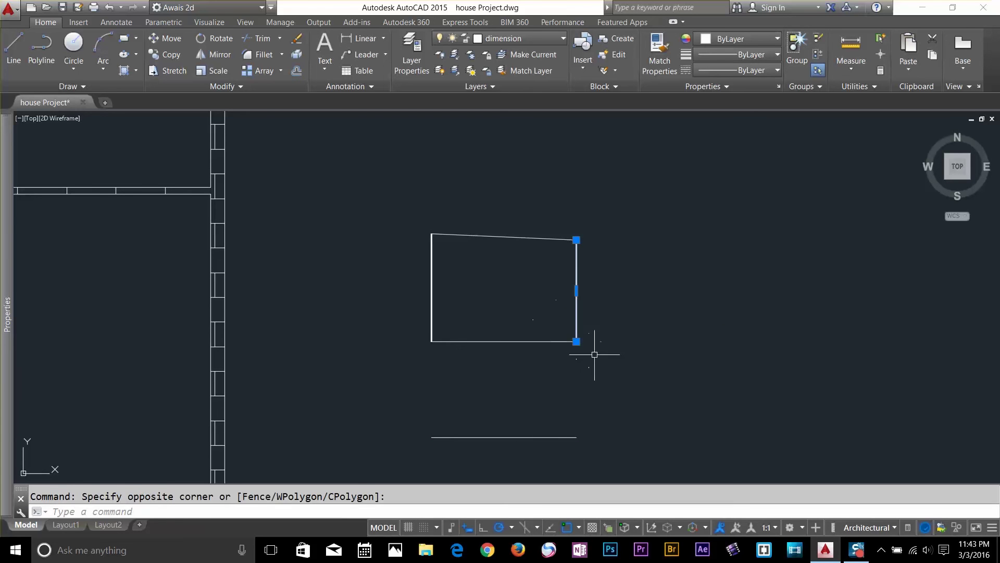
left_click(576, 341)
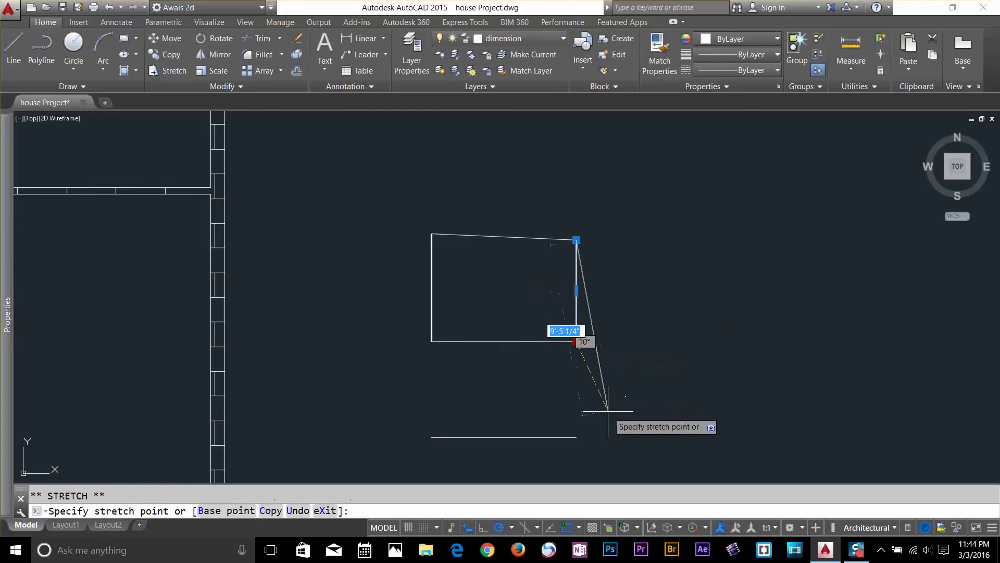
left_click(576, 437)
right_click(430, 354)
key("Escape")
left_click(432, 336)
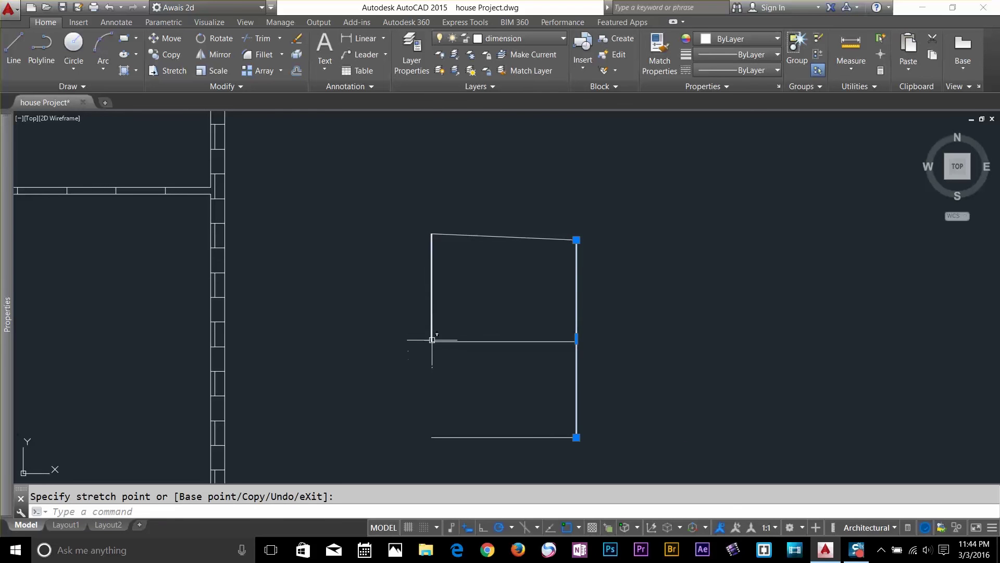
key("Escape")
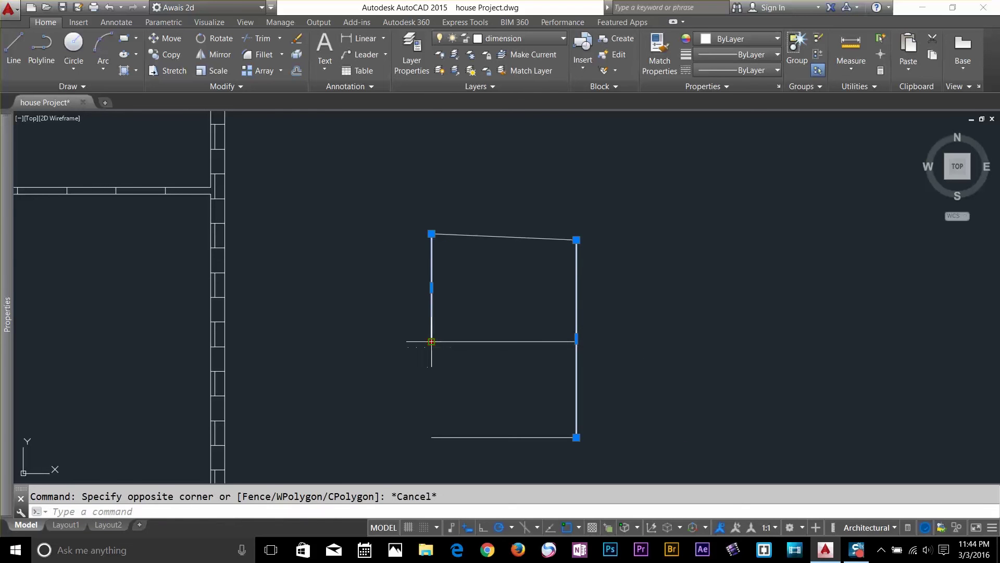
left_click(432, 341)
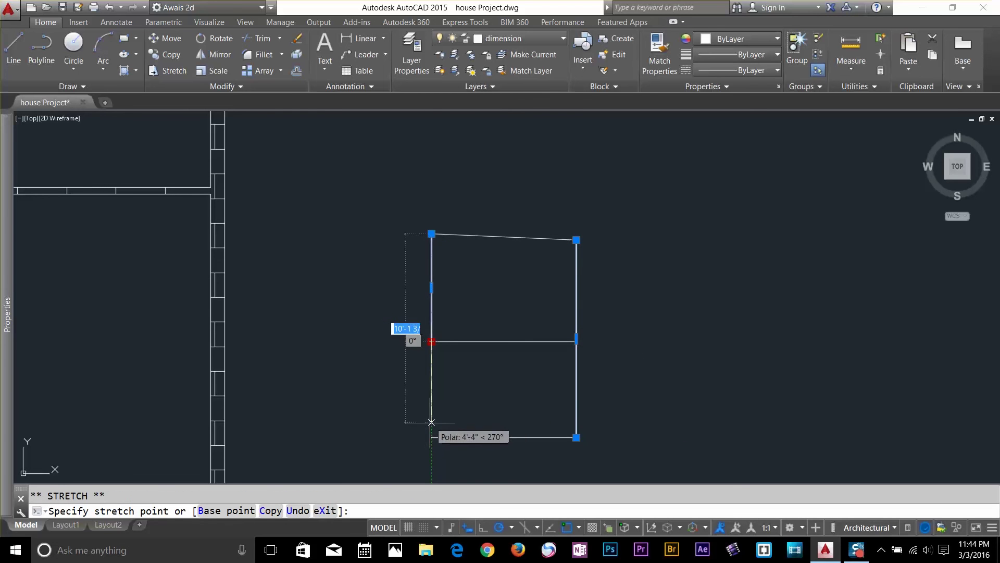
key("Escape")
key("Escape")
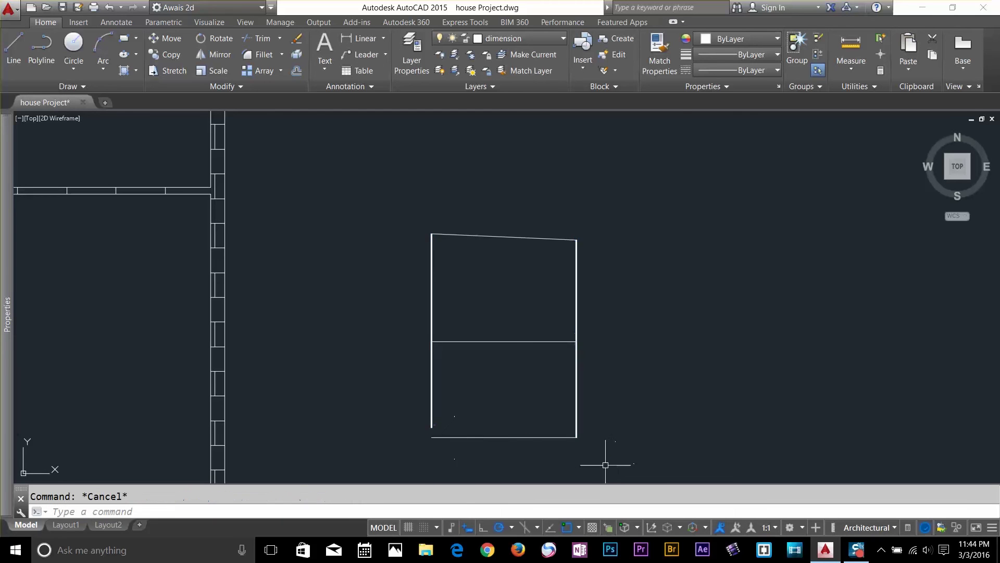
Hatch the lower room of the open outline with AR-CONC by window-selecting its lines as boundary objects
scroll(502, 439, "up", 4)
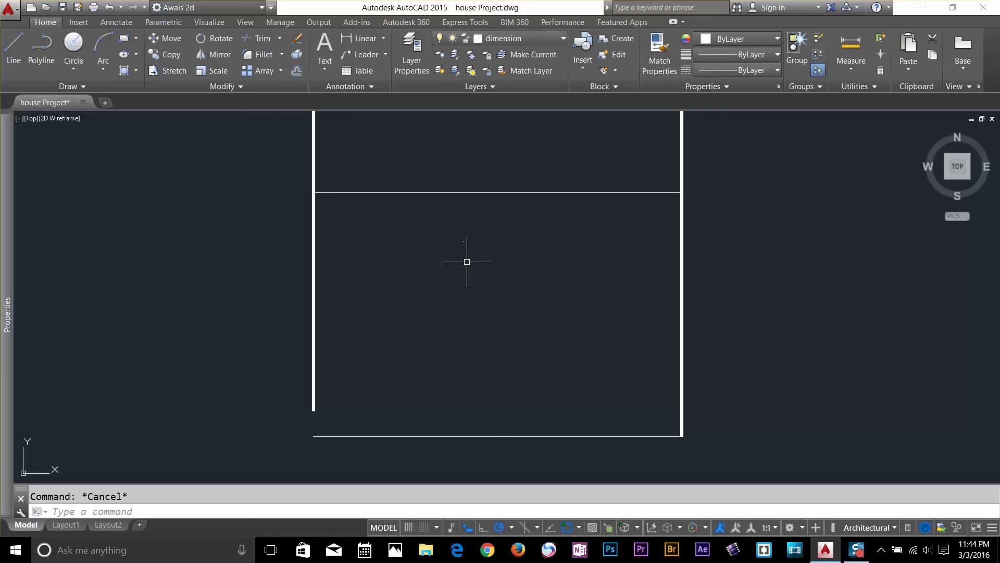
left_click(125, 71)
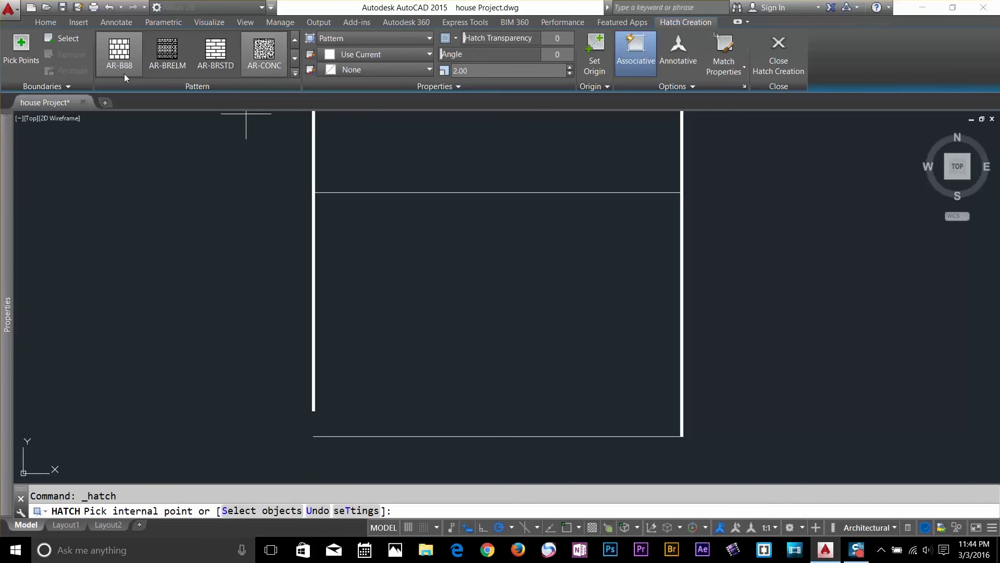
left_click(52, 41)
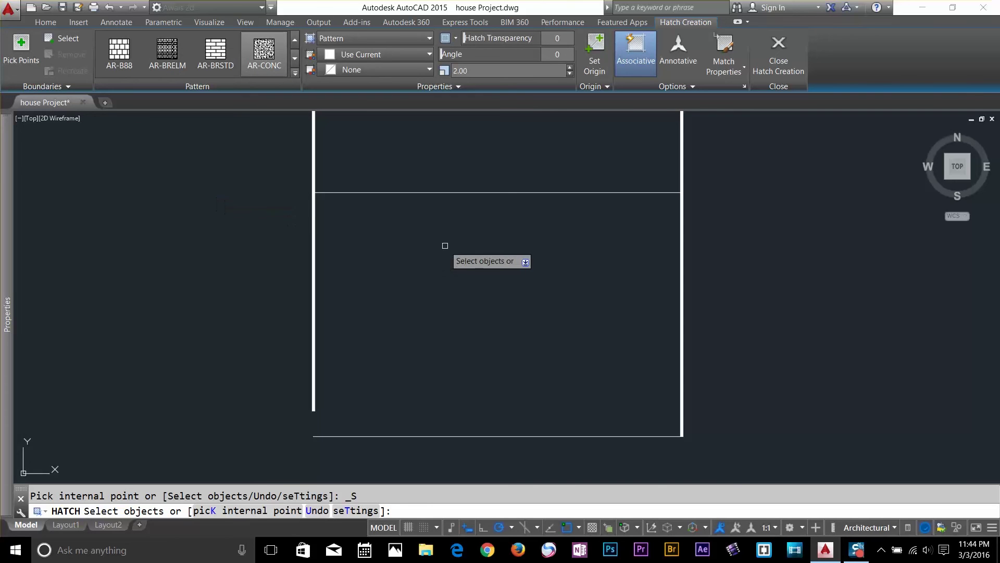
left_click(210, 174)
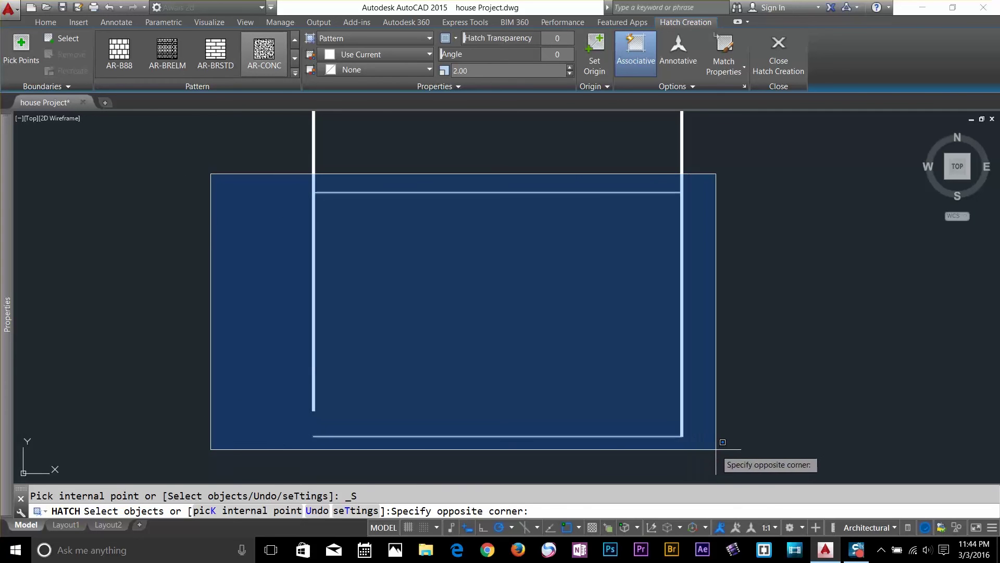
left_click(716, 449)
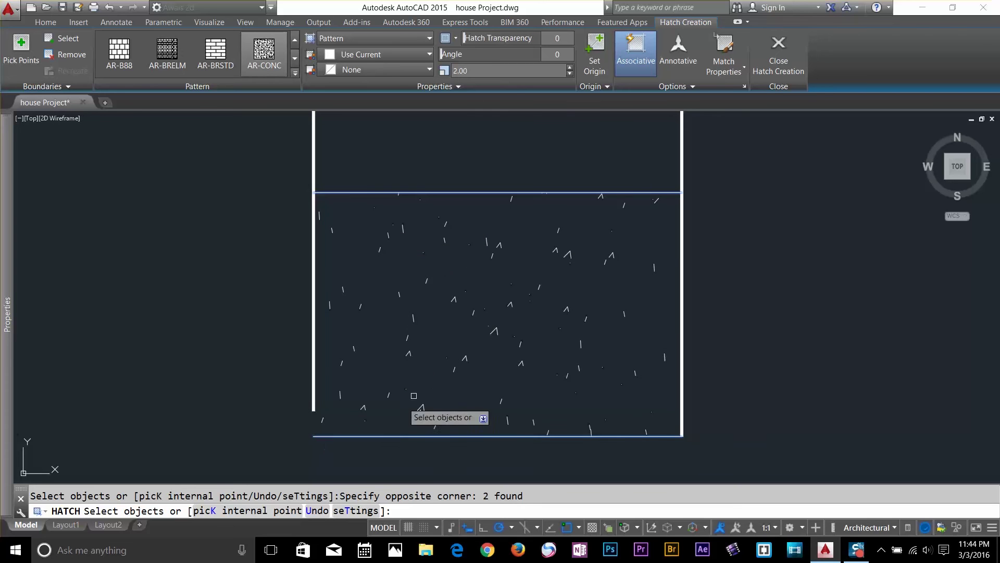
key("Return")
Select the new AR-CONC hatch to inspect it, then deselect it
left_click(484, 287)
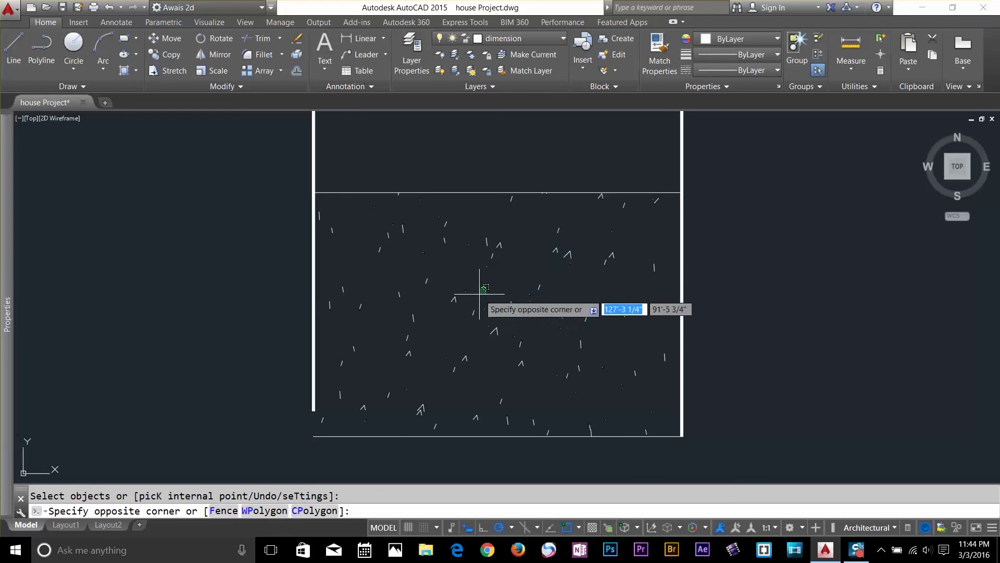
left_click(456, 301)
key("Escape")
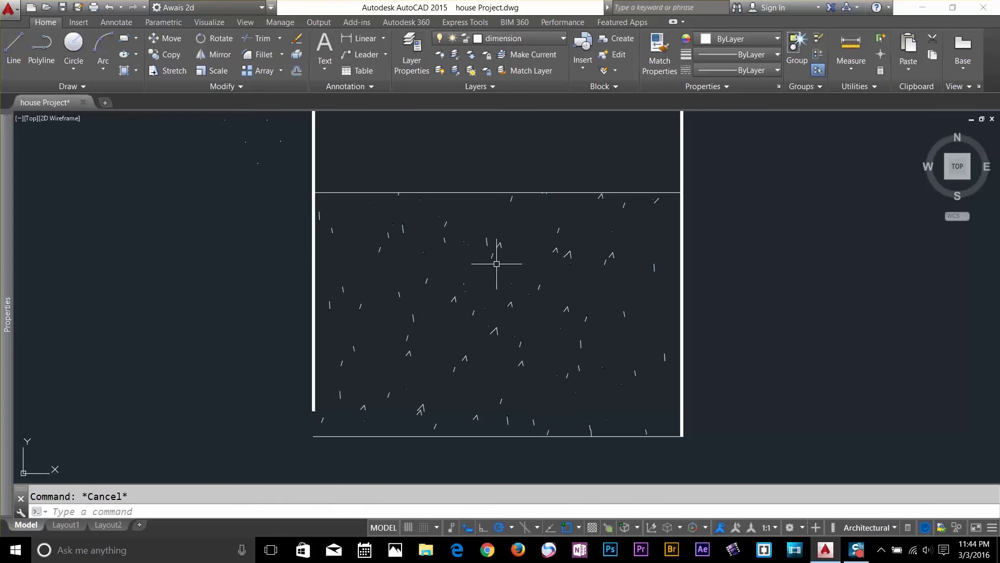
scroll(495, 270, "down", 4)
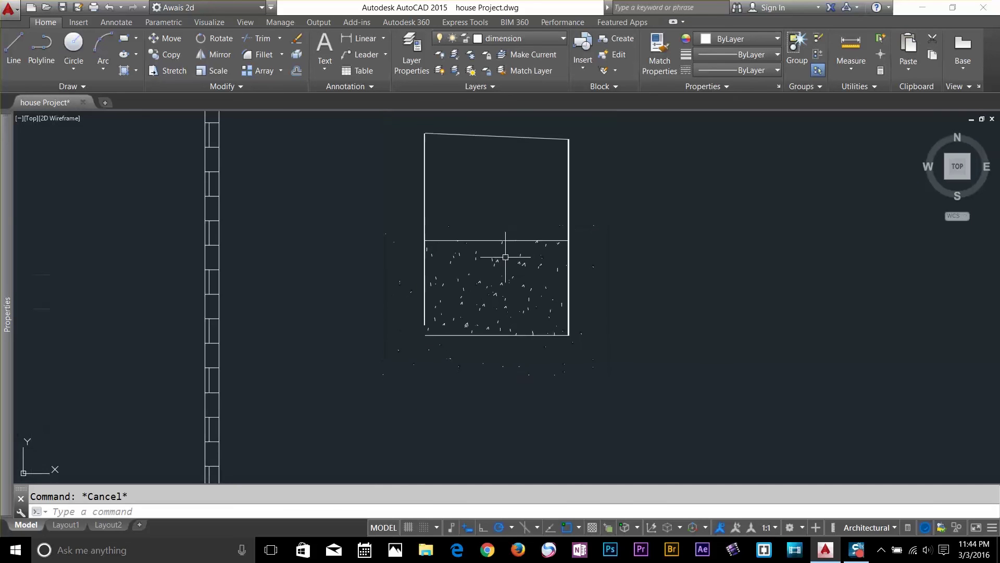
scroll(509, 207, "up", 2)
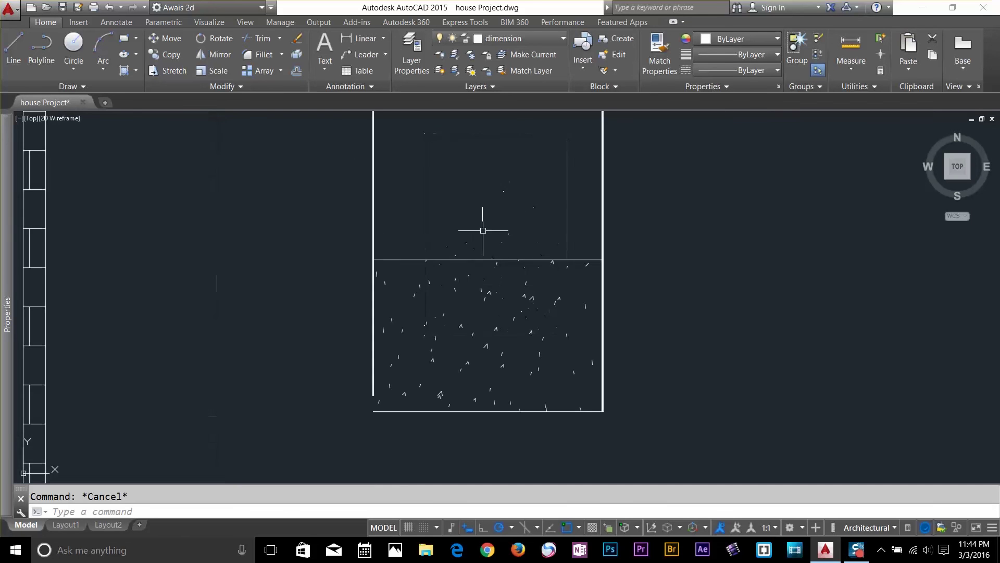
scroll(479, 284, "down", 2)
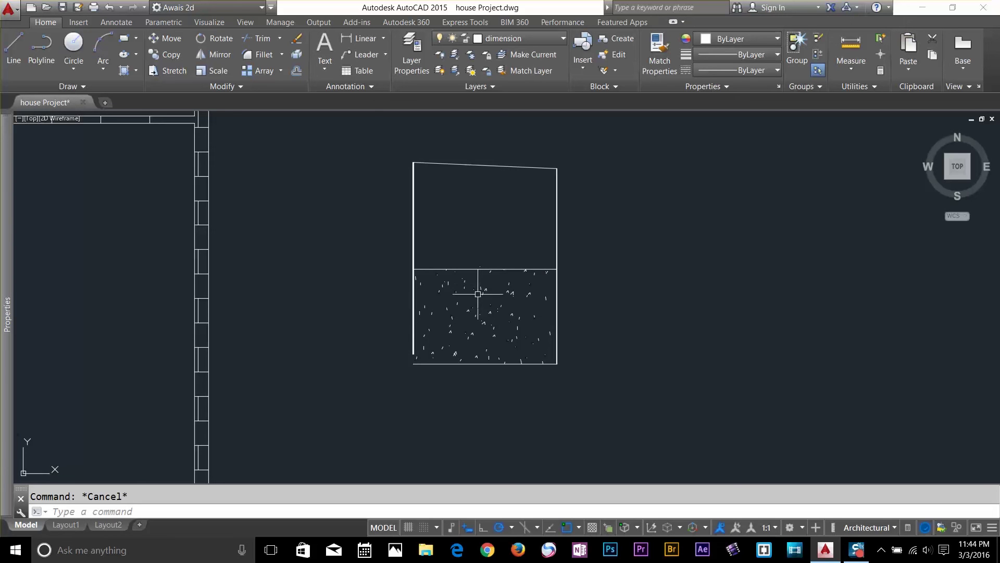
scroll(478, 294, "up", 2)
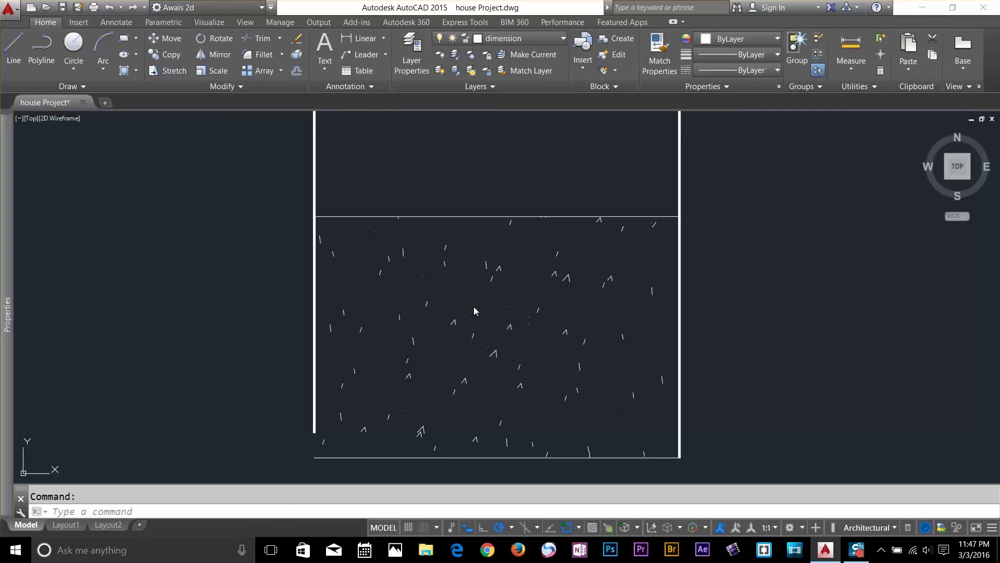
left_click(487, 308)
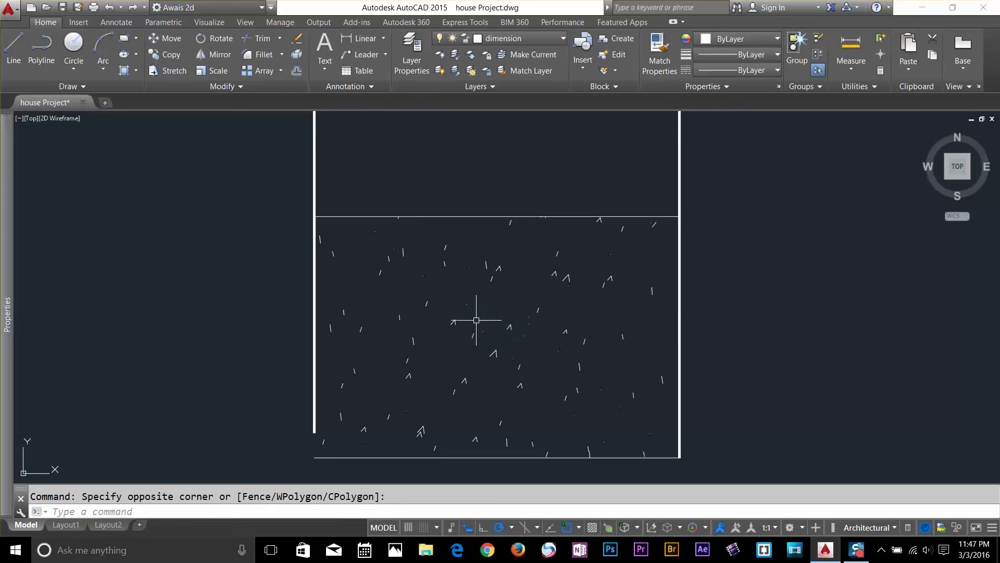
scroll(468, 311, "down", 2)
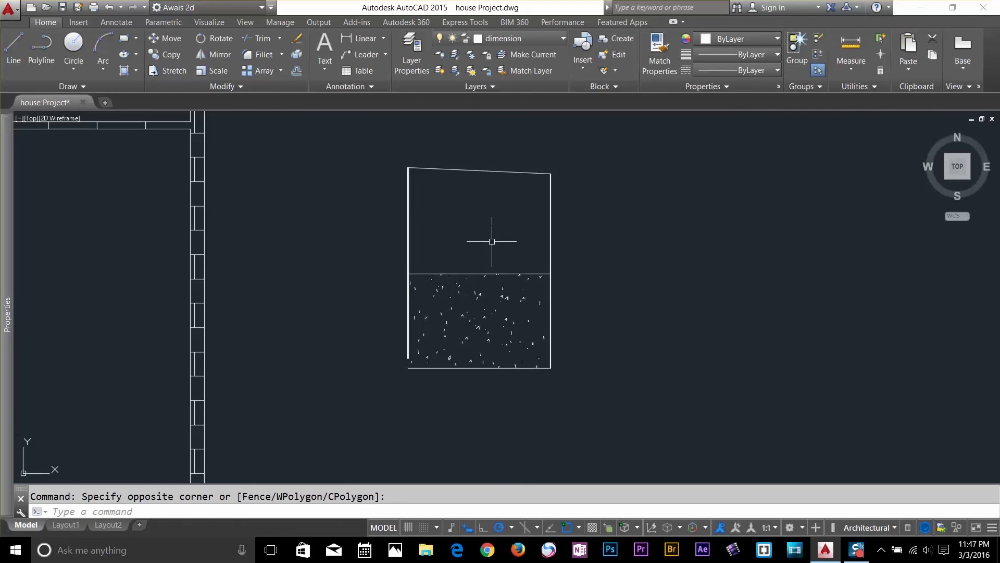
middle_click_drag(491, 241, 483, 269)
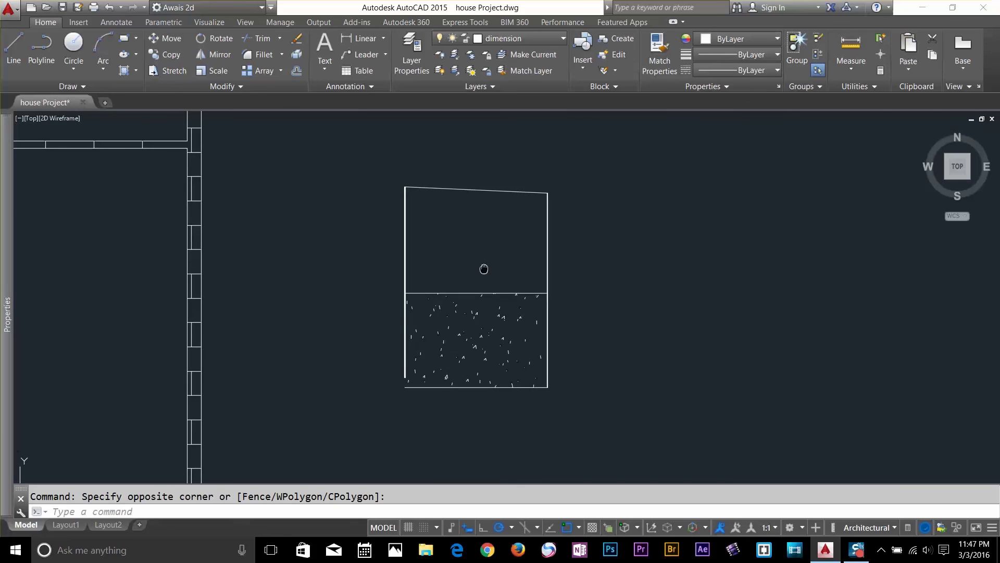
left_click(485, 301)
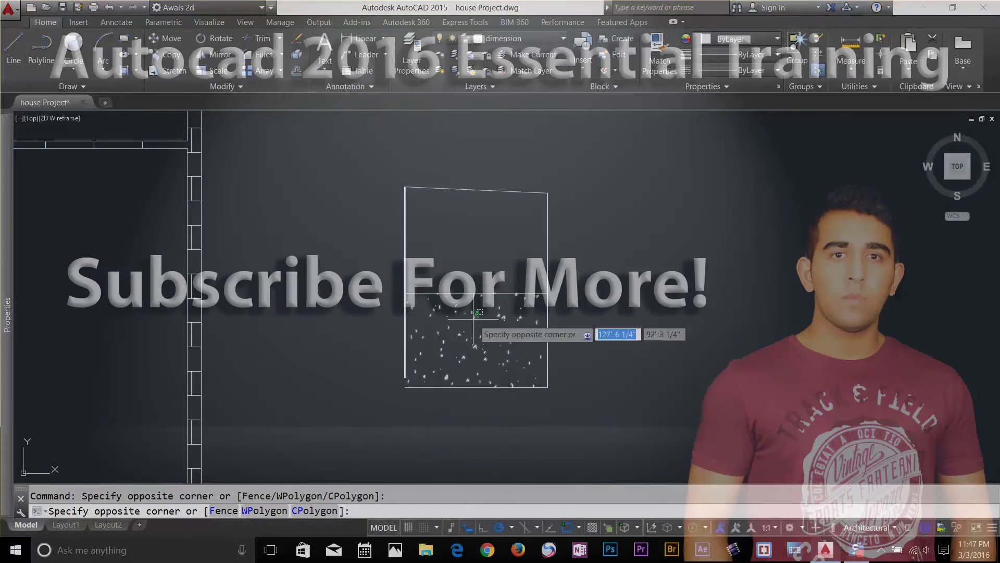
left_click(469, 327)
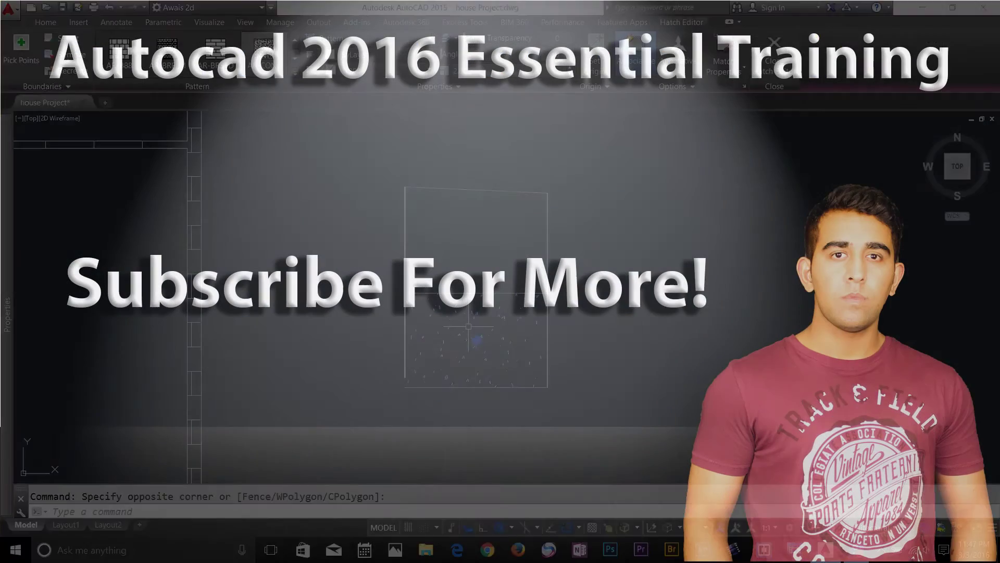
key("Escape")
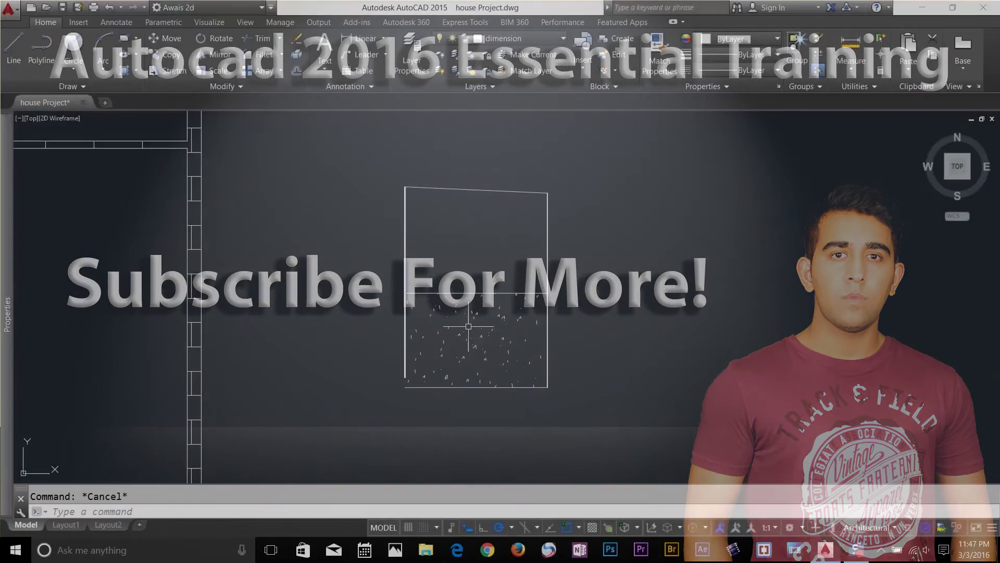